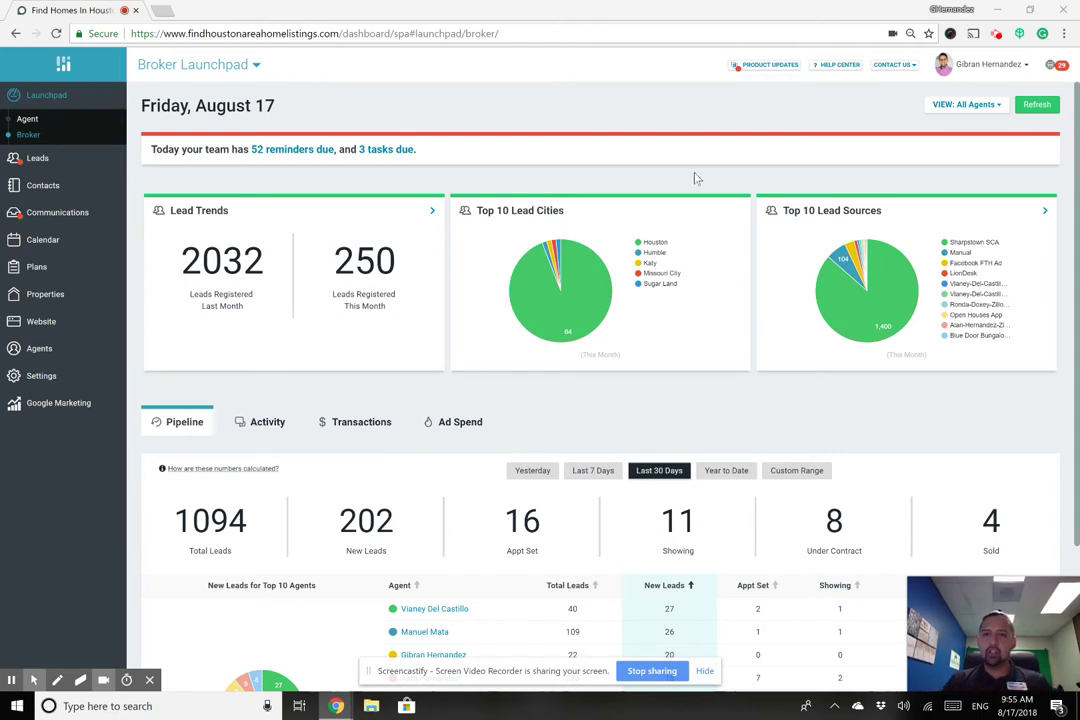
Switch to the Agent launchpad and open the Campaigns page within Communications.
{"action": "left_click", "coordinate": [254, 66]}
{"action": "left_click", "coordinate": [176, 94]}
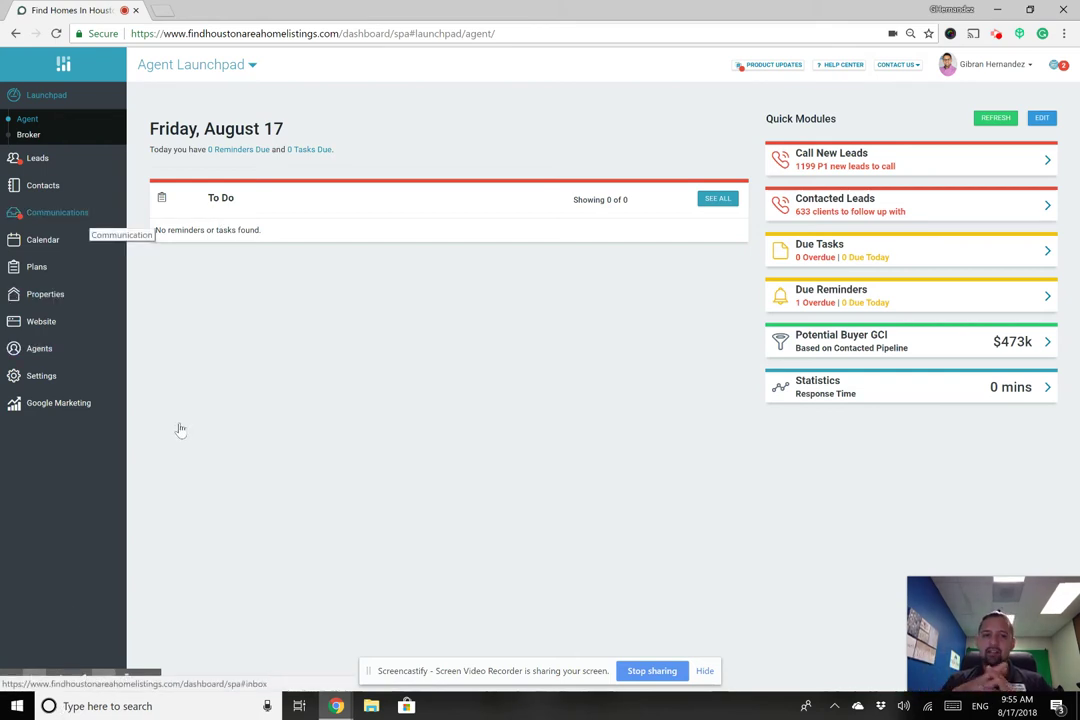
{"action": "left_click", "coordinate": [57, 212]}
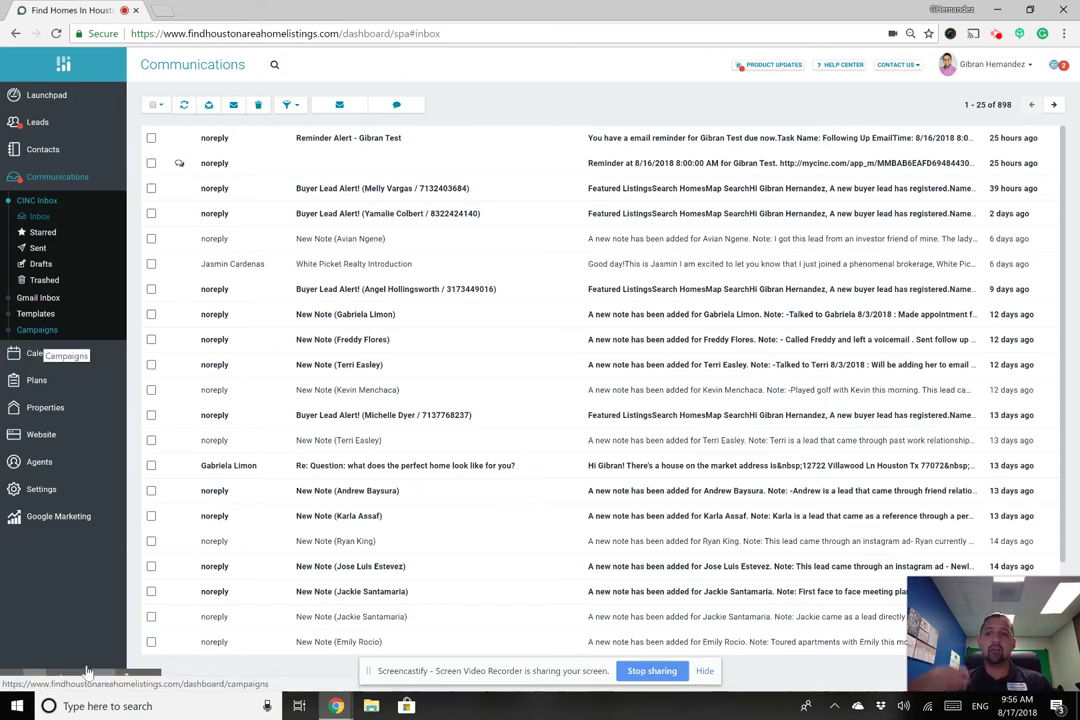
{"action": "left_click", "coordinate": [43, 330]}
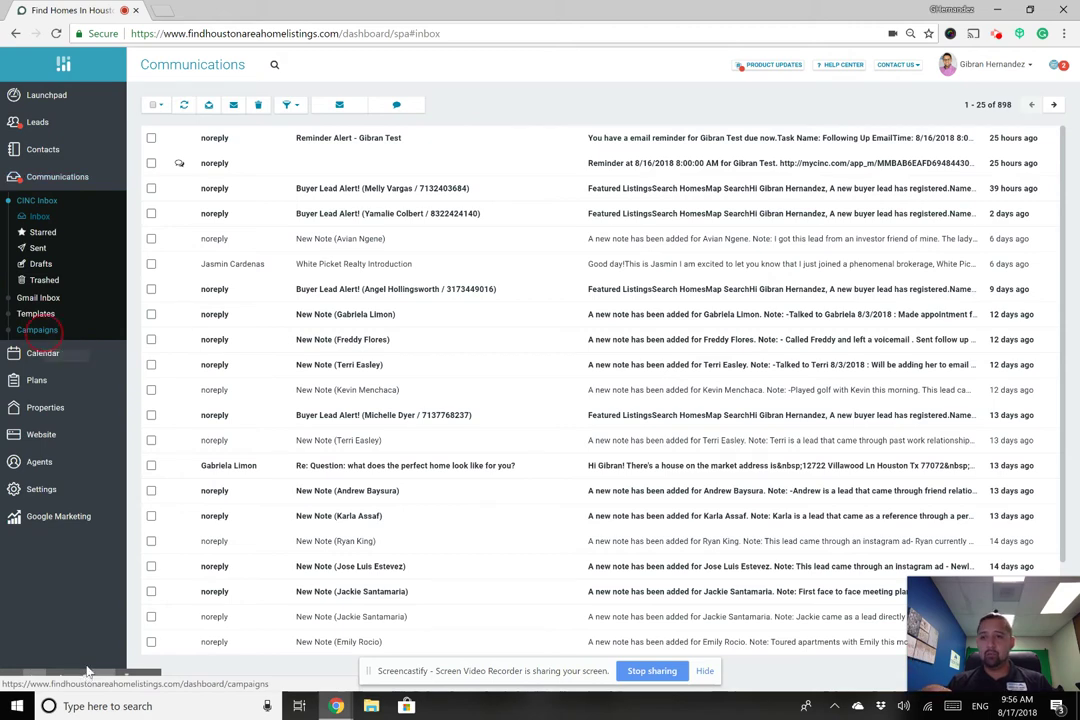
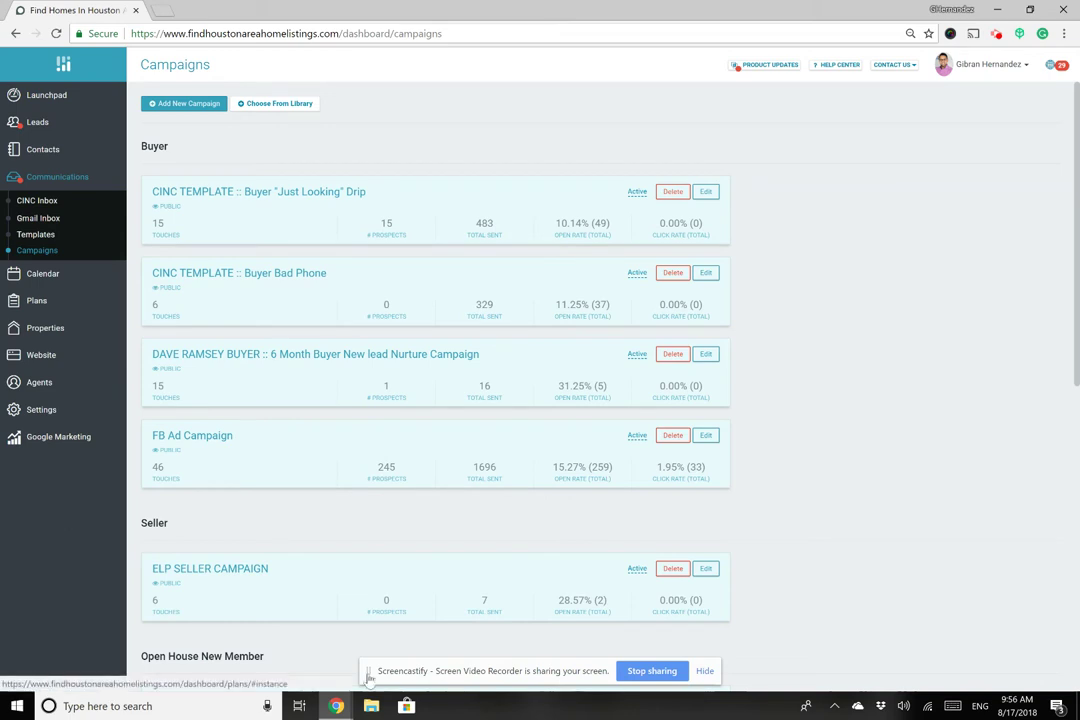
Look through the campaign list from the Buyer category down to the Disc Campaign category.
{"action": "left_click_drag", "start_coordinate": [175, 205], "coordinate": [158, 205]}
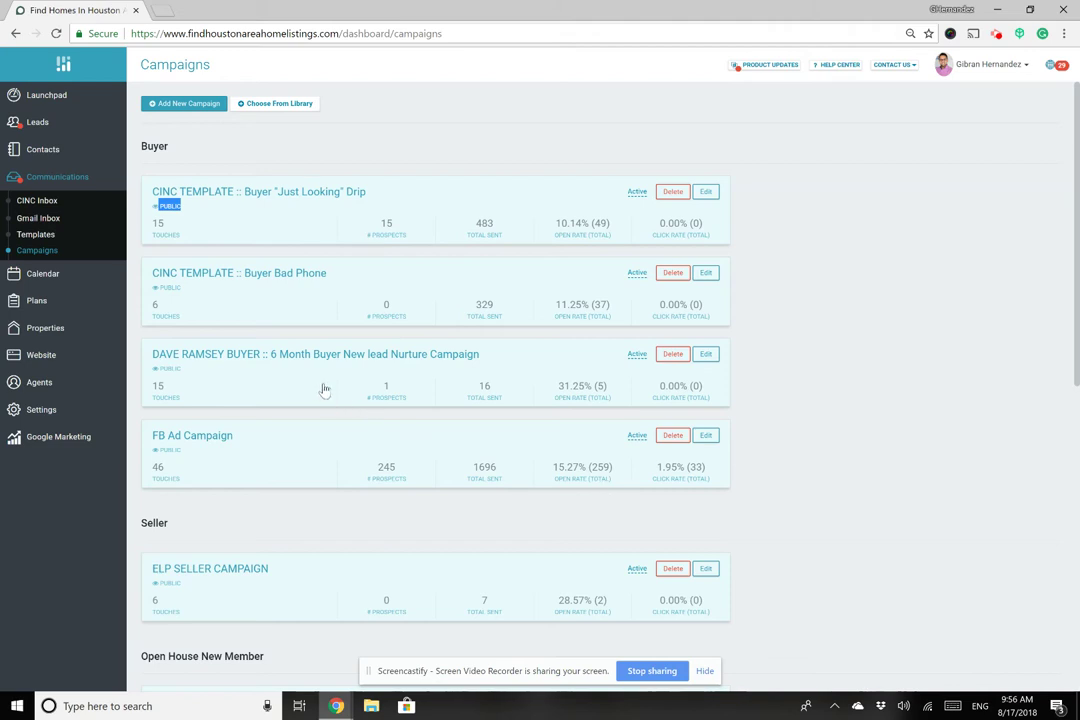
{"action": "scroll", "coordinate": [552, 569], "scroll_direction": "down", "scroll_amount": 1}
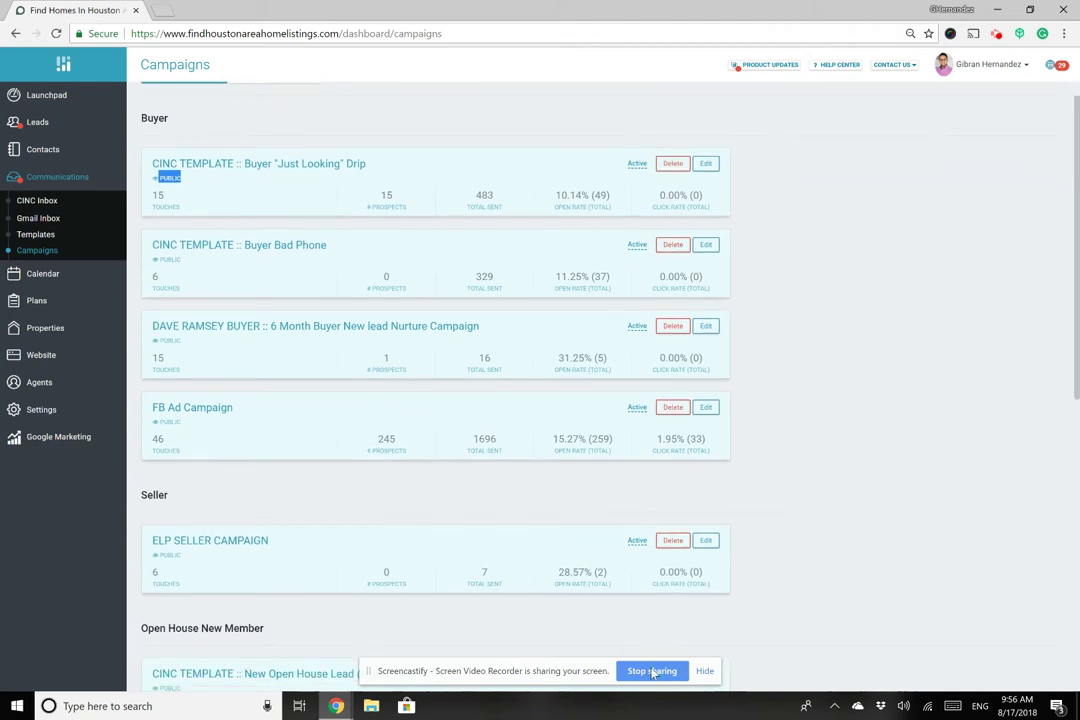
{"action": "scroll", "coordinate": [514, 380], "scroll_direction": "down", "scroll_amount": 2}
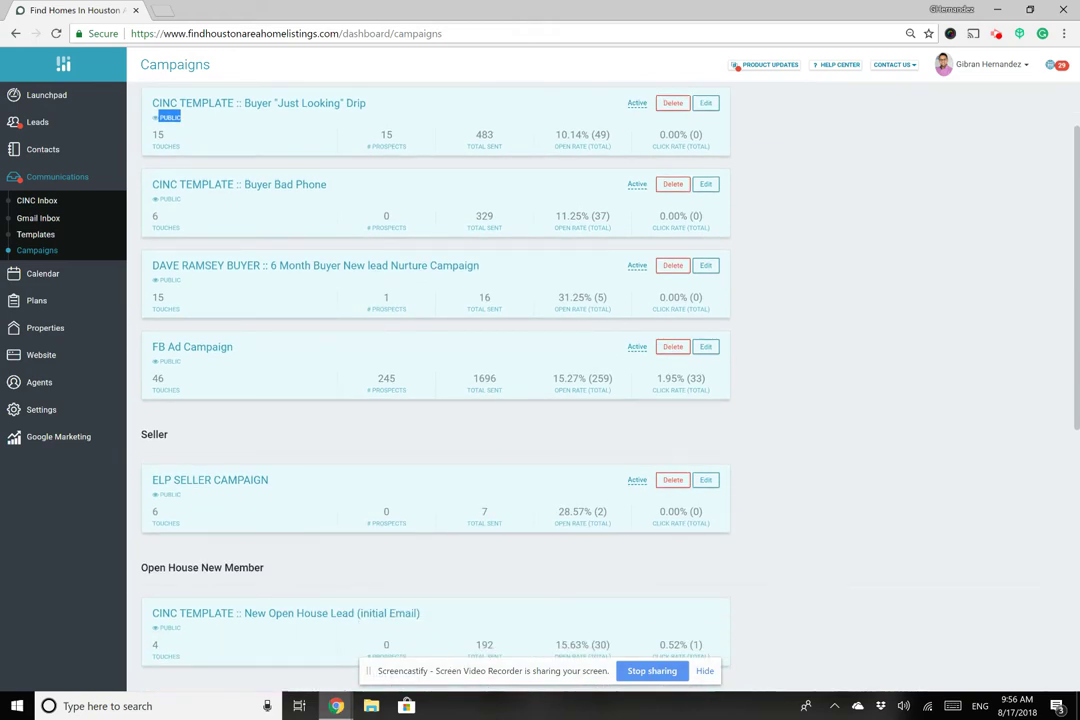
{"action": "scroll", "coordinate": [435, 380], "scroll_direction": "down", "scroll_amount": 2}
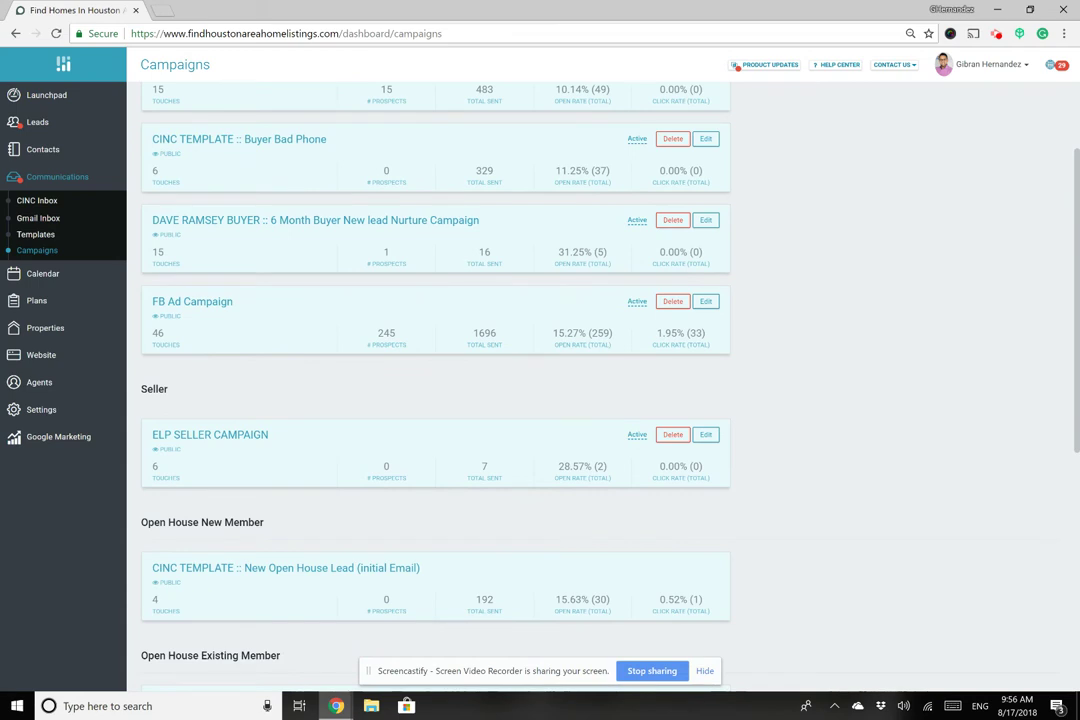
{"action": "scroll", "coordinate": [435, 380], "scroll_direction": "down", "scroll_amount": 3}
{"action": "scroll", "coordinate": [435, 380], "scroll_direction": "down", "scroll_amount": 3}
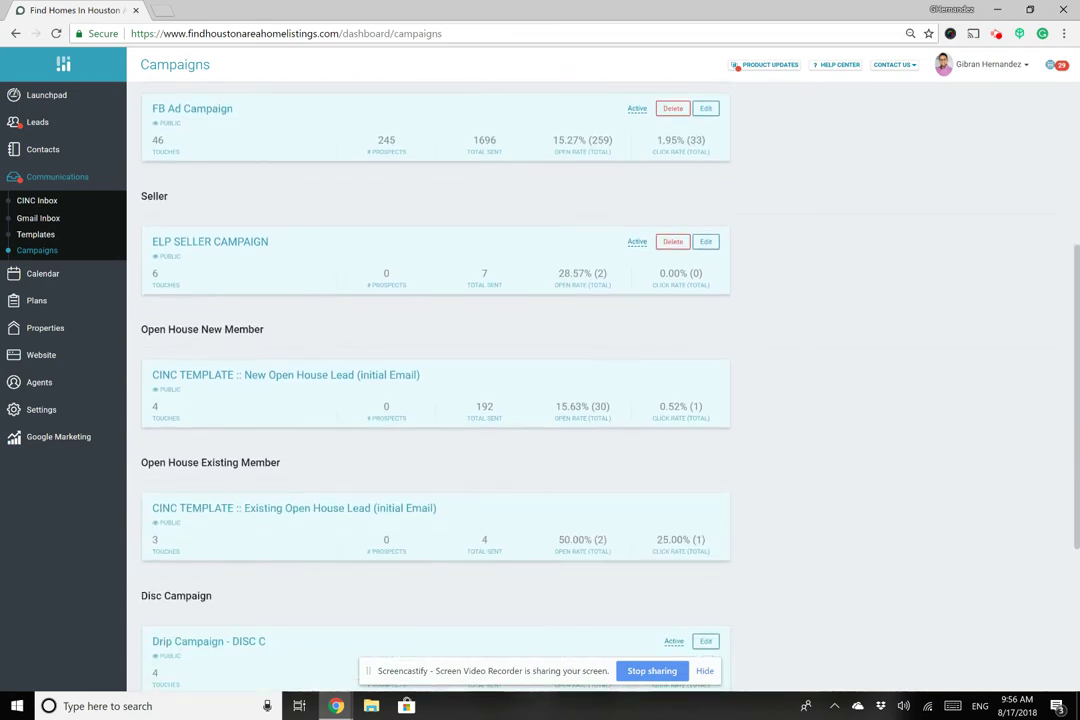
{"action": "scroll", "coordinate": [435, 380], "scroll_direction": "down", "scroll_amount": 7}
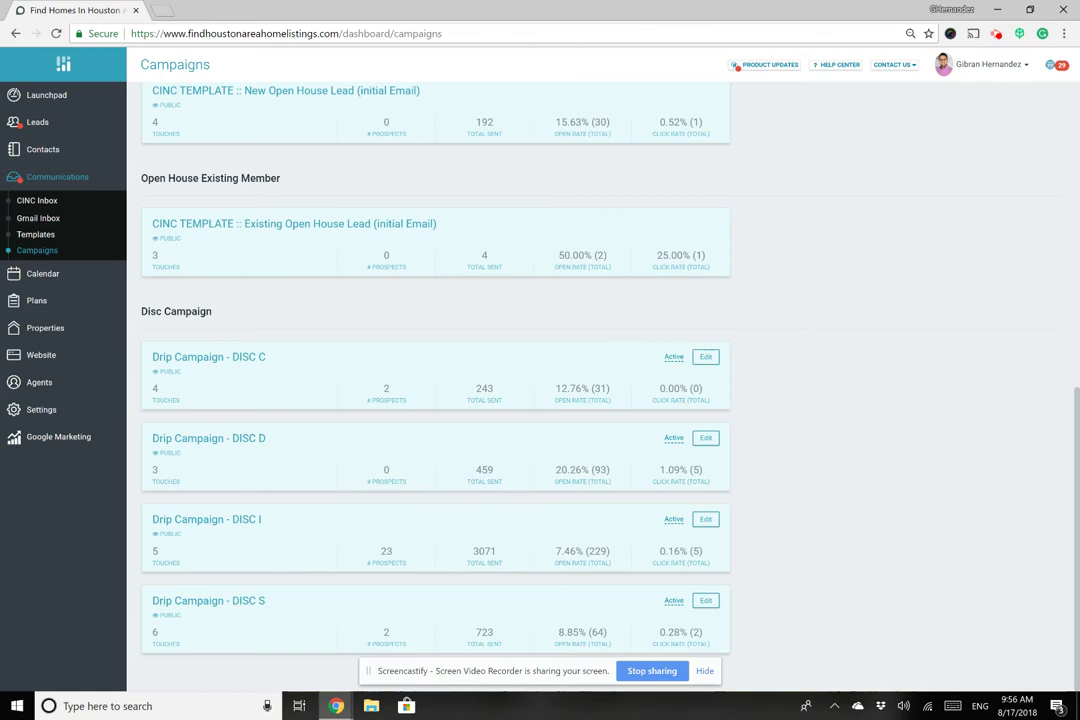
Examine the touches, prospects, total sent, open rate and status of the DISC drip campaigns.
{"action": "double_click", "coordinate": [155, 388]}
{"action": "left_click_drag", "start_coordinate": [159, 470], "coordinate": [141, 311]}
{"action": "double_click", "coordinate": [155, 551]}
{"action": "double_click", "coordinate": [155, 632]}
{"action": "double_click", "coordinate": [386, 551]}
{"action": "left_click_drag", "start_coordinate": [496, 551], "coordinate": [473, 551]}
{"action": "left_click_drag", "start_coordinate": [610, 551], "coordinate": [556, 551]}
{"action": "double_click", "coordinate": [673, 356]}
Examine the touches and open rate of the Buyer Bad Phone campaign.
{"action": "scroll", "coordinate": [900, 363], "scroll_direction": "up", "scroll_amount": 6}
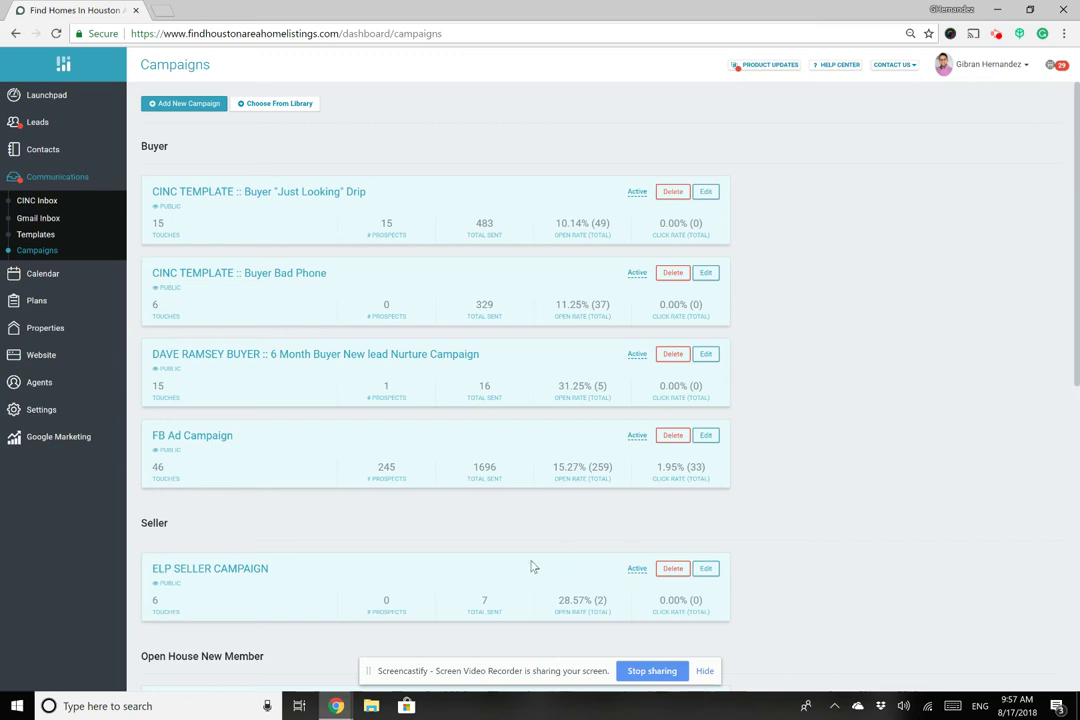
{"action": "left_click_drag", "start_coordinate": [172, 306], "coordinate": [151, 306]}
{"action": "left_click", "coordinate": [293, 629]}
{"action": "left_click_drag", "start_coordinate": [610, 304], "coordinate": [555, 304]}
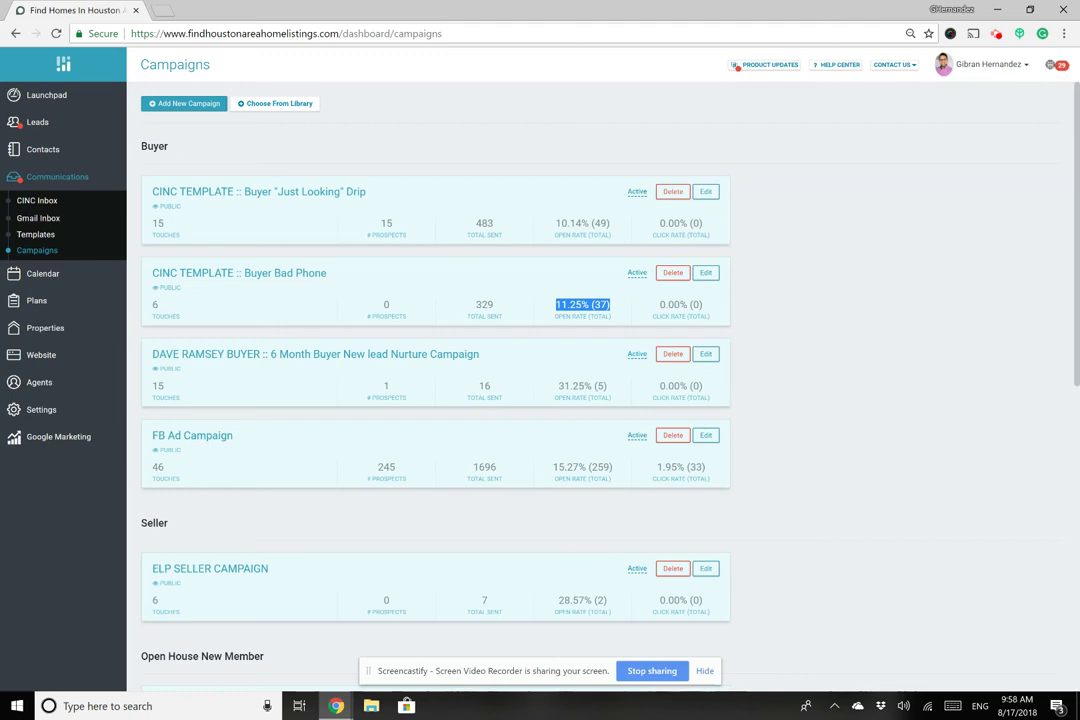
Expand the Buyer Bad Phone campaign, open its "(no subject)" touch, and cancel the touch dialog to reach the campaign's edit page.
{"action": "left_click", "coordinate": [267, 275]}
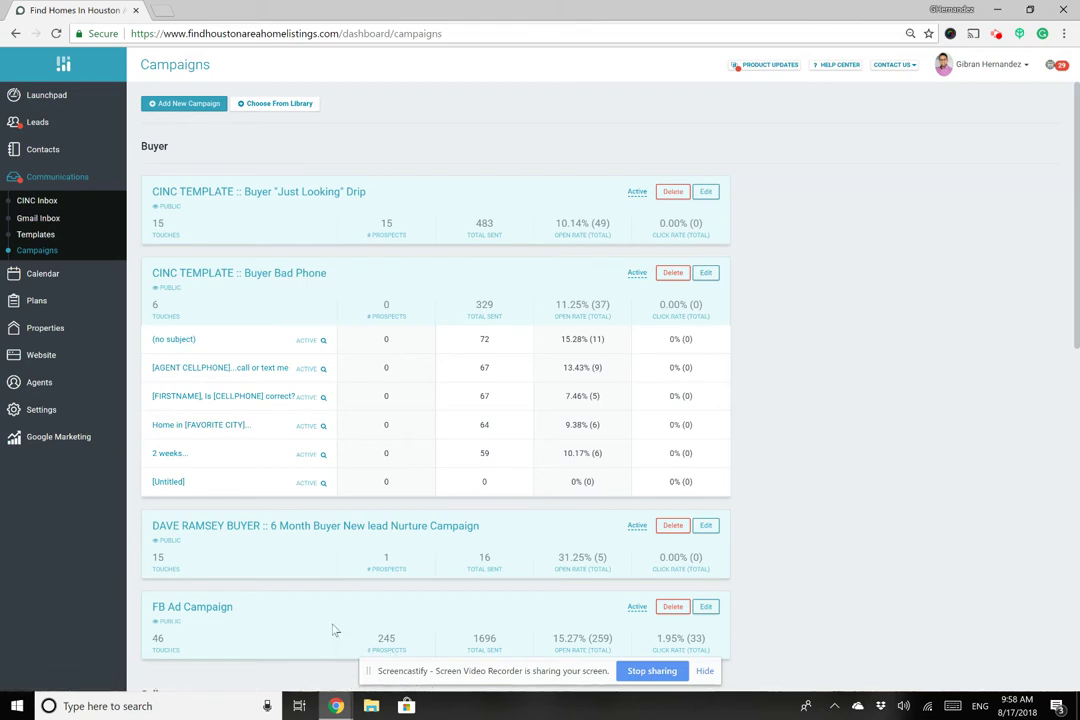
{"action": "left_click_drag", "start_coordinate": [159, 306], "coordinate": [151, 306]}
{"action": "left_click", "coordinate": [359, 682]}
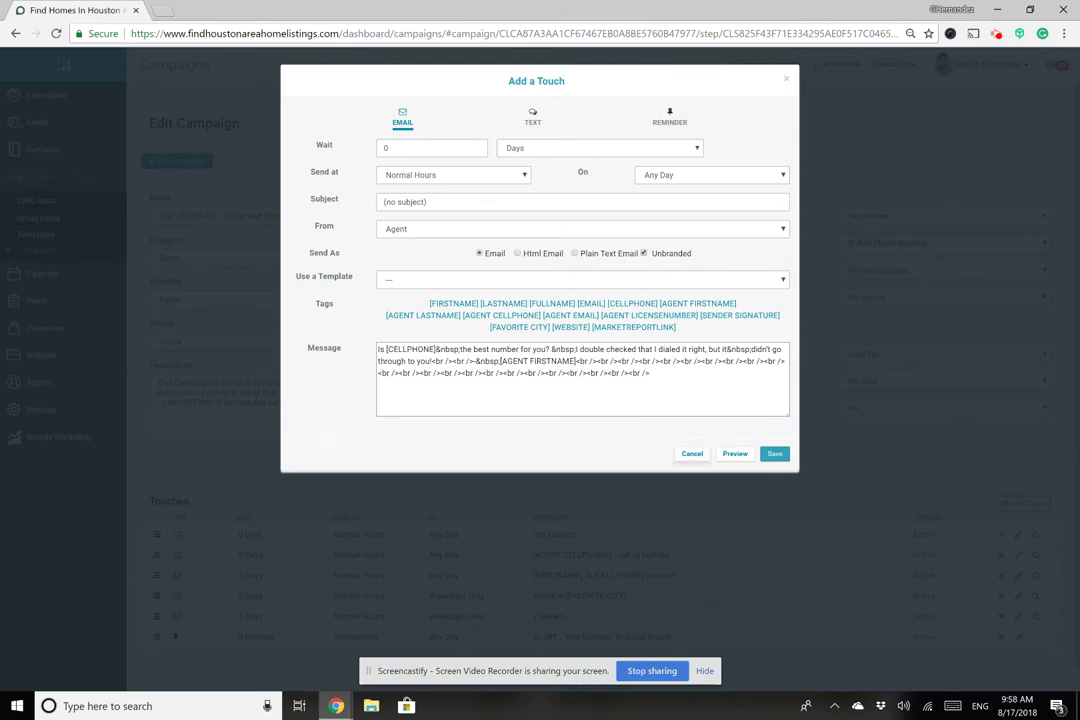
{"action": "left_click", "coordinate": [692, 453]}
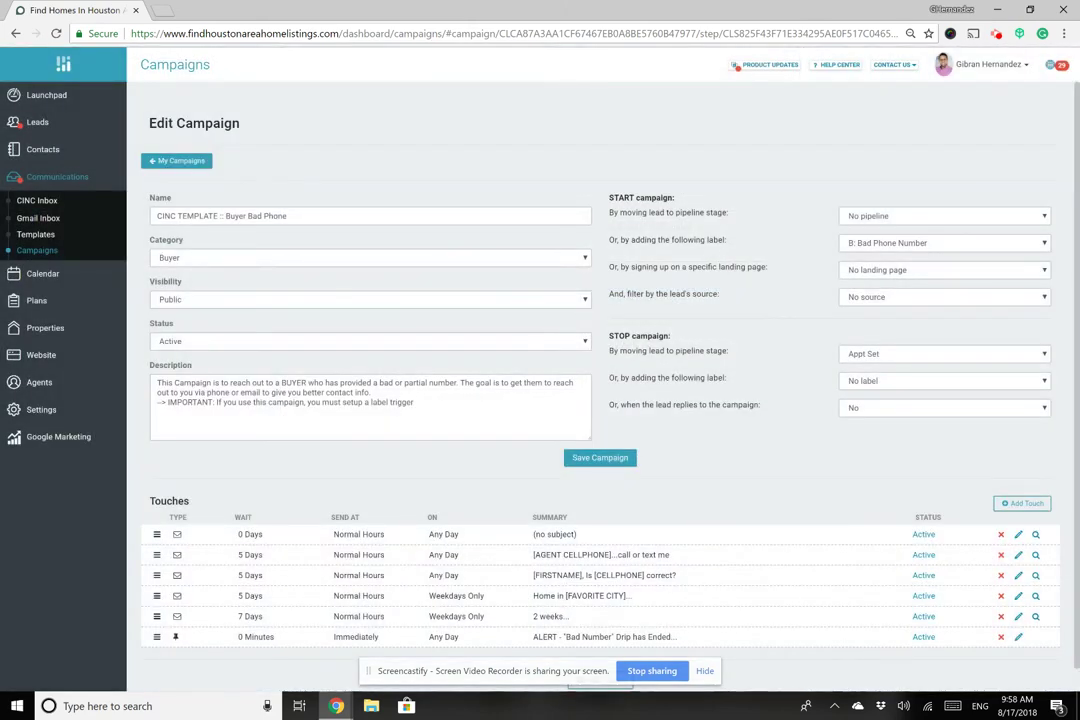
Look at the campaign's name and go through the Category options, keeping Buyer.
{"action": "left_click_drag", "start_coordinate": [366, 216], "coordinate": [121, 222]}
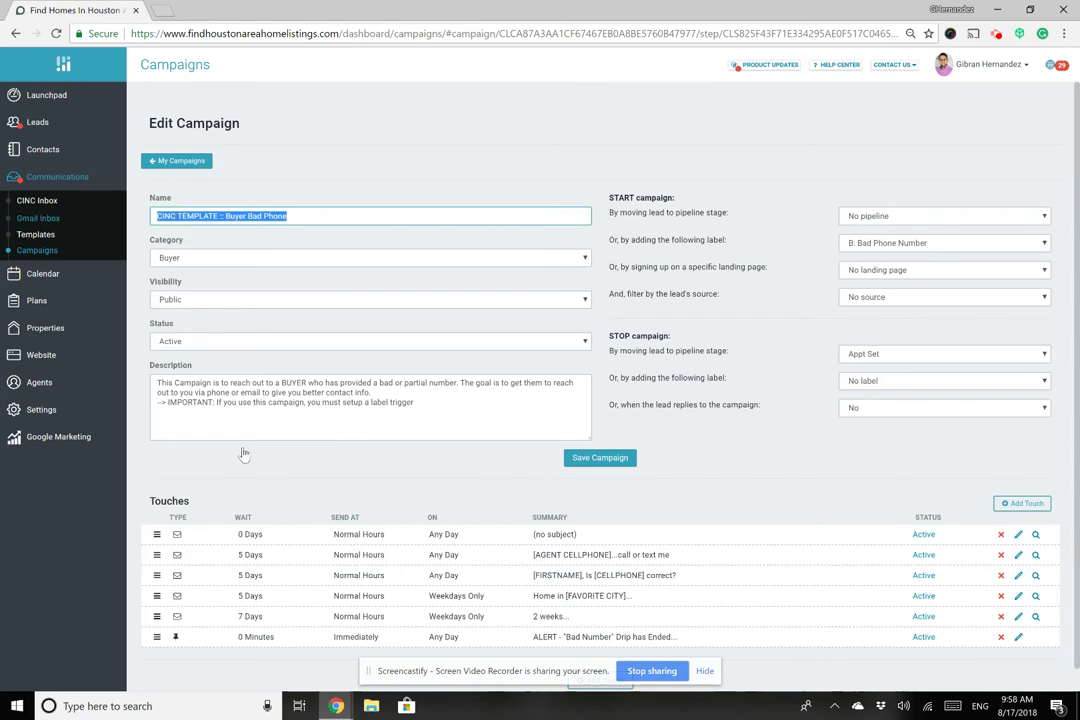
{"action": "left_click", "coordinate": [254, 259]}
{"action": "key", "text": "Down"}
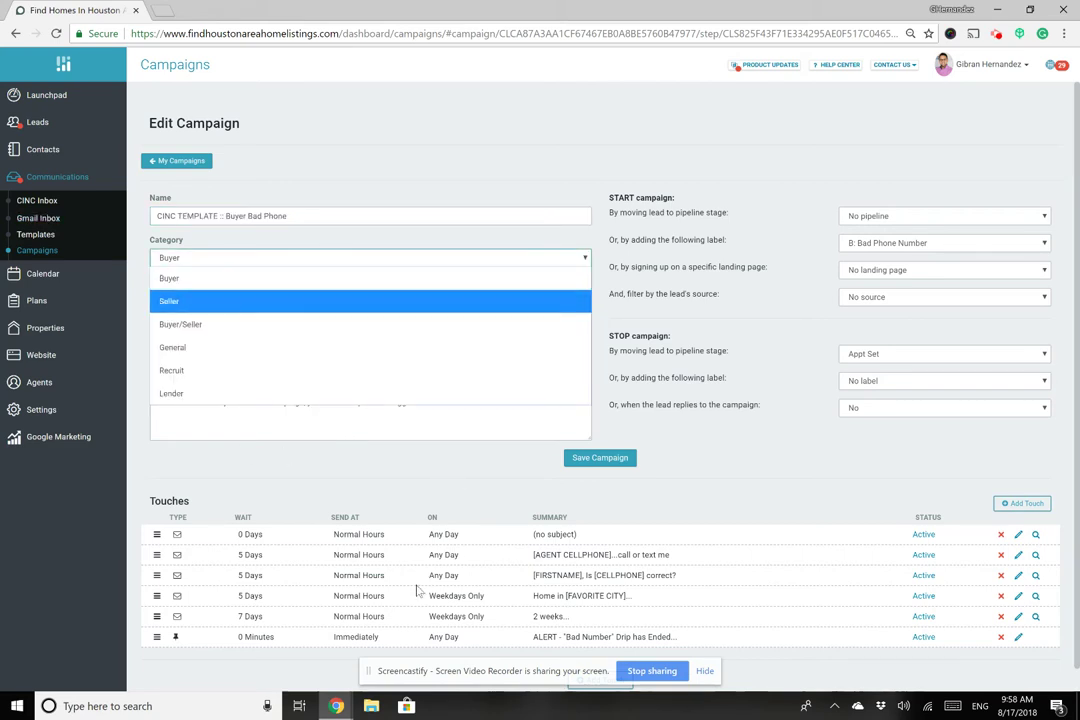
{"action": "key", "text": "Down"}
{"action": "key", "text": "Down"}
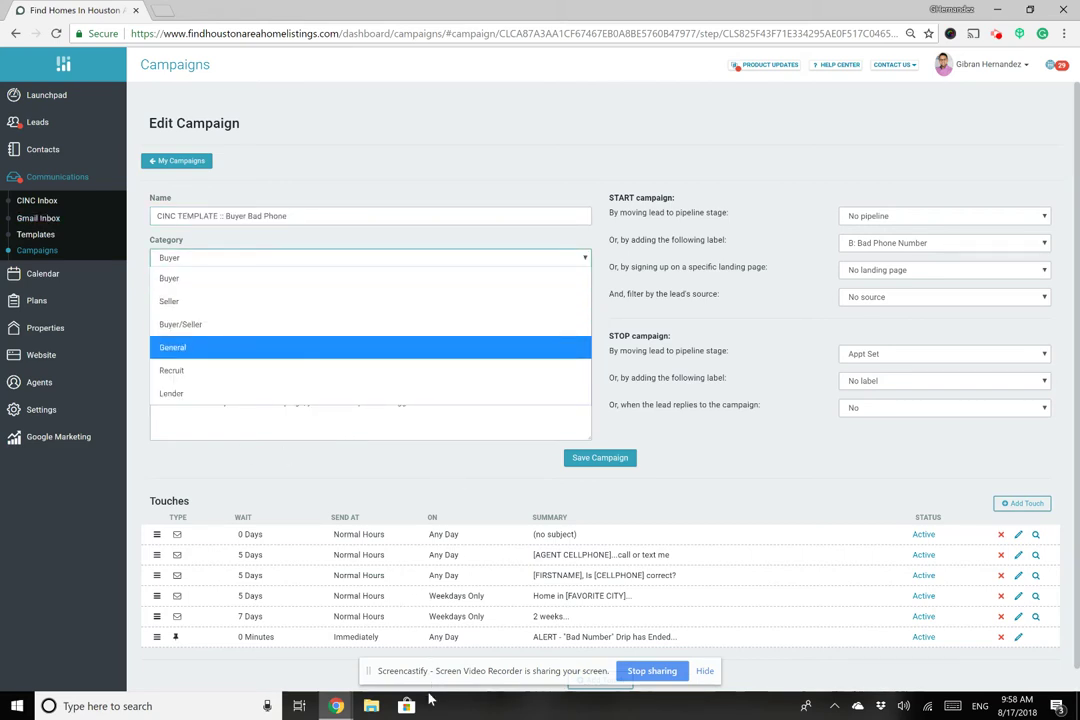
{"action": "key", "text": "Down"}
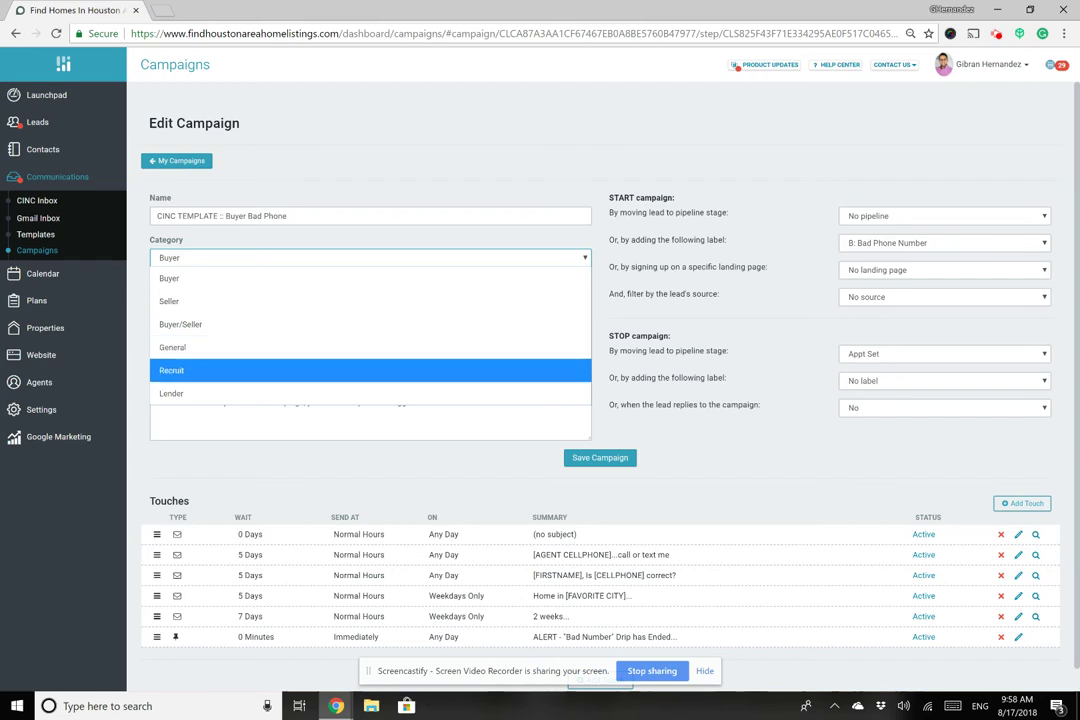
{"action": "key", "text": "Down"}
{"action": "key", "text": "Home"}
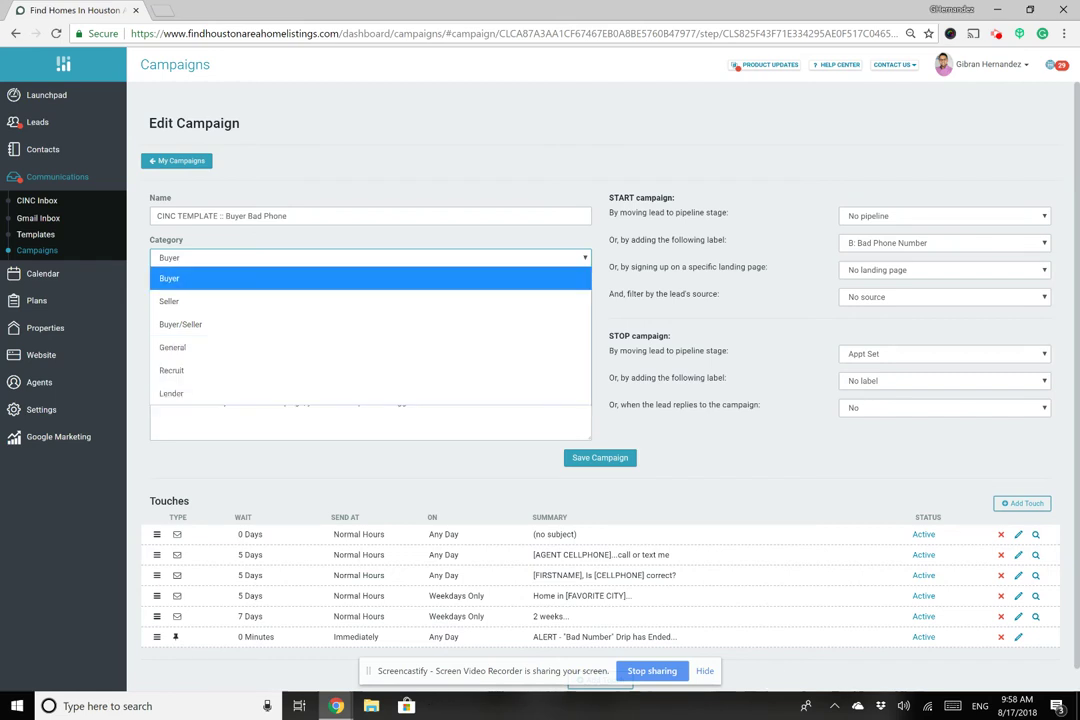
{"action": "key", "text": "Return"}
Check the campaign's Visibility and Status options, keeping Public and Active.
{"action": "key", "text": "Tab"}
{"action": "key", "text": "alt+Down"}
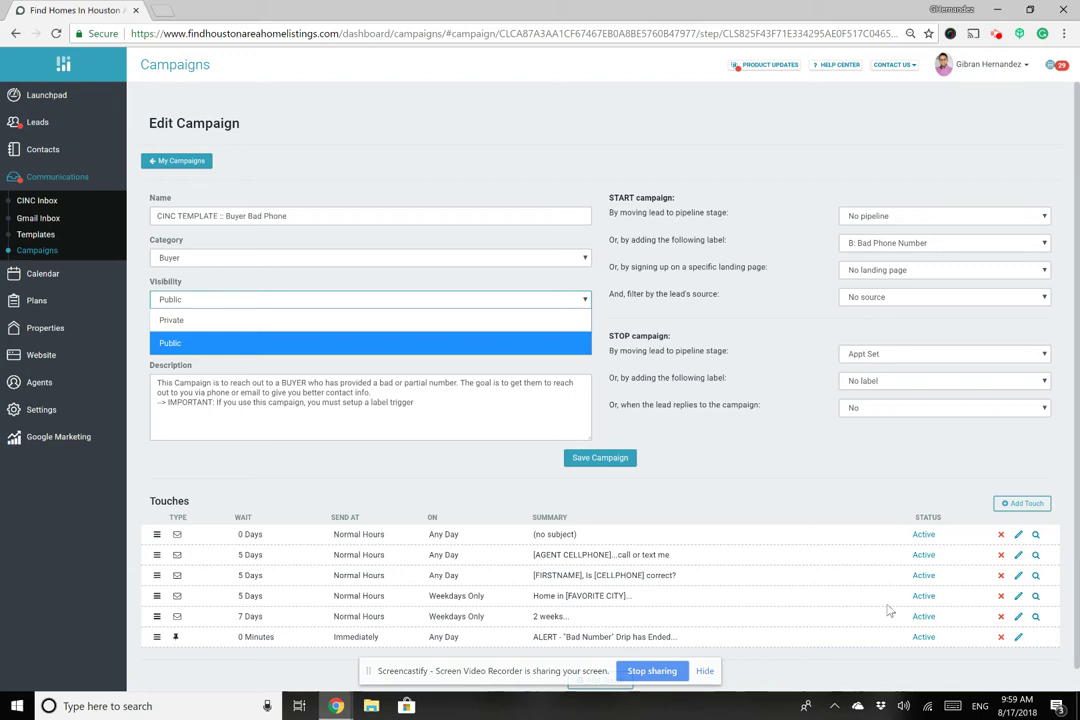
{"action": "left_click", "coordinate": [415, 350]}
{"action": "left_click", "coordinate": [370, 341]}
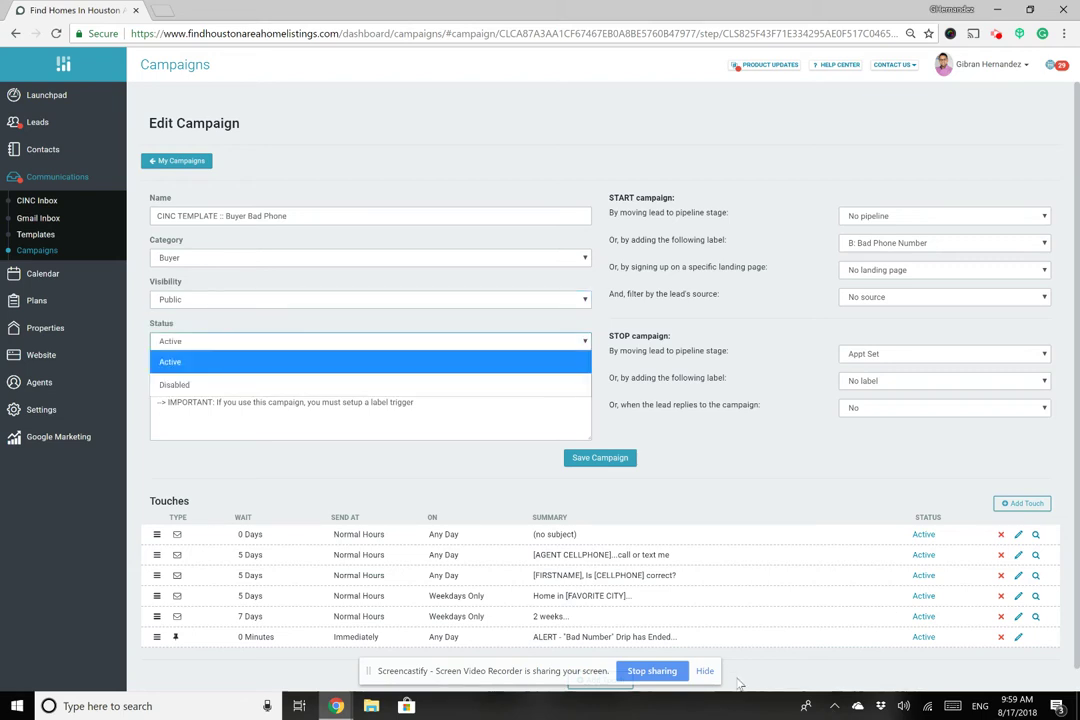
{"action": "key", "text": "Down"}
{"action": "key", "text": "Up"}
{"action": "key", "text": "Down"}
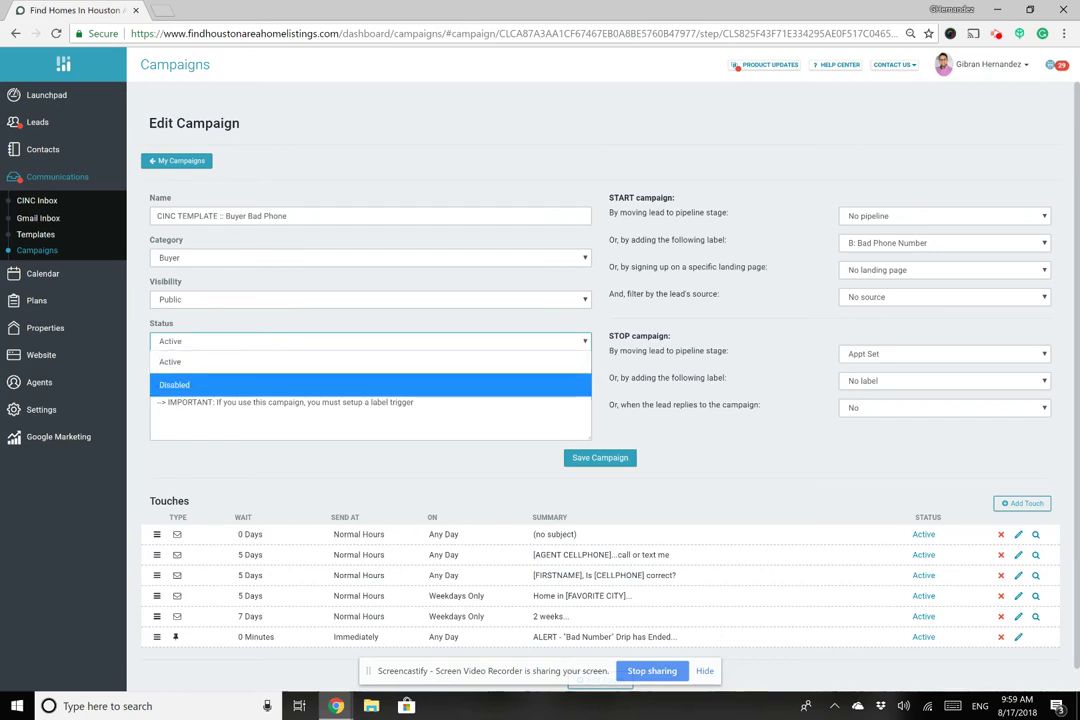
{"action": "key", "text": "Up"}
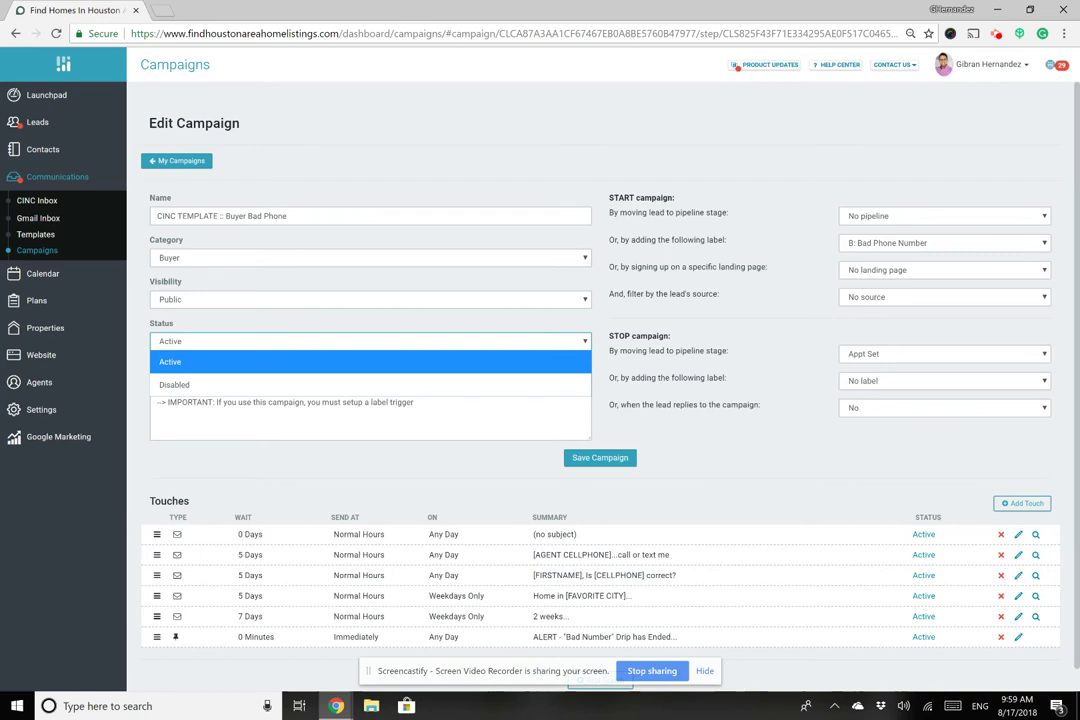
{"action": "key", "text": "Down"}
{"action": "key", "text": "Escape"}
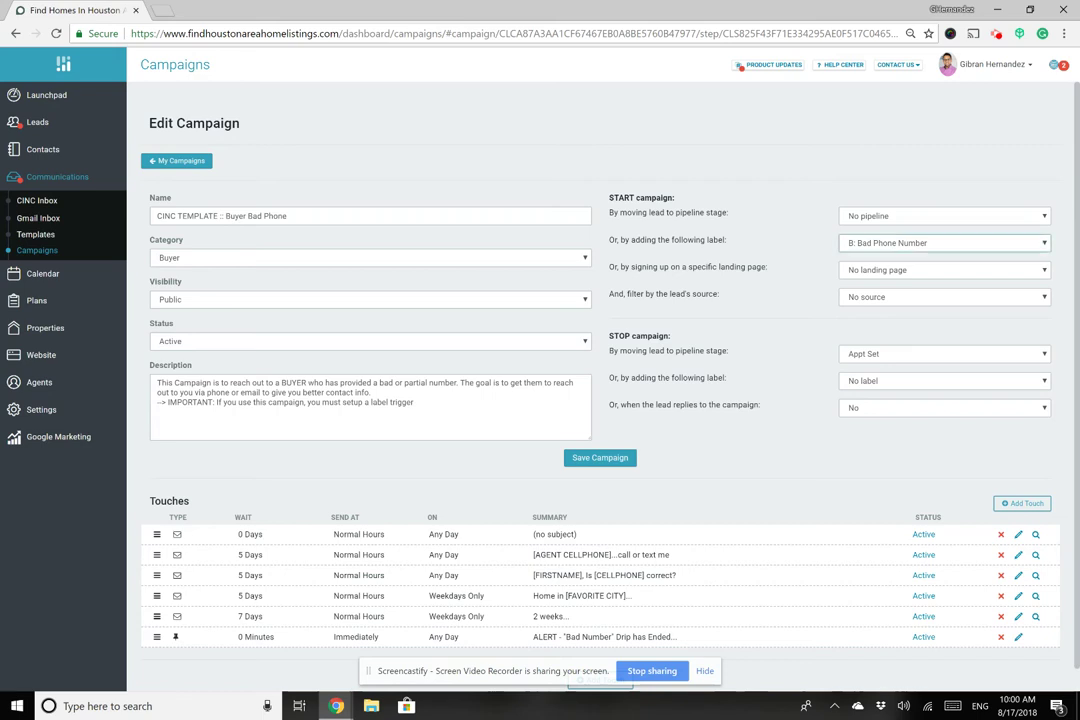
Check the label options that start the campaign and set its start pipeline stage to Appt Set.
{"action": "left_click", "coordinate": [944, 243]}
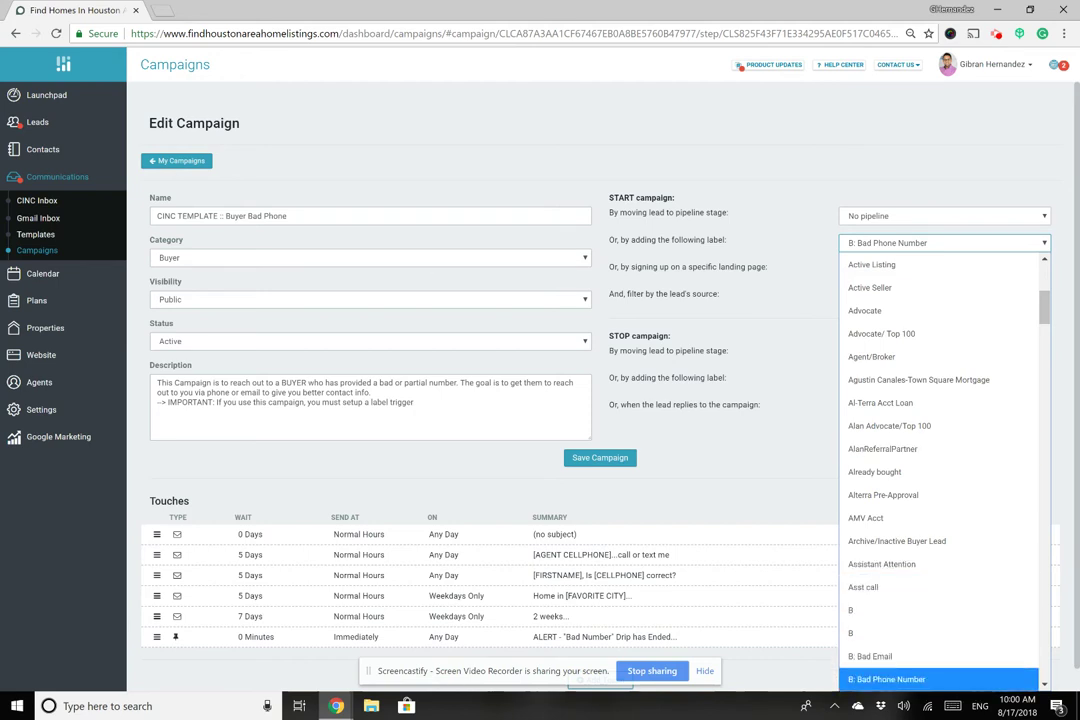
{"action": "key", "text": "Escape"}
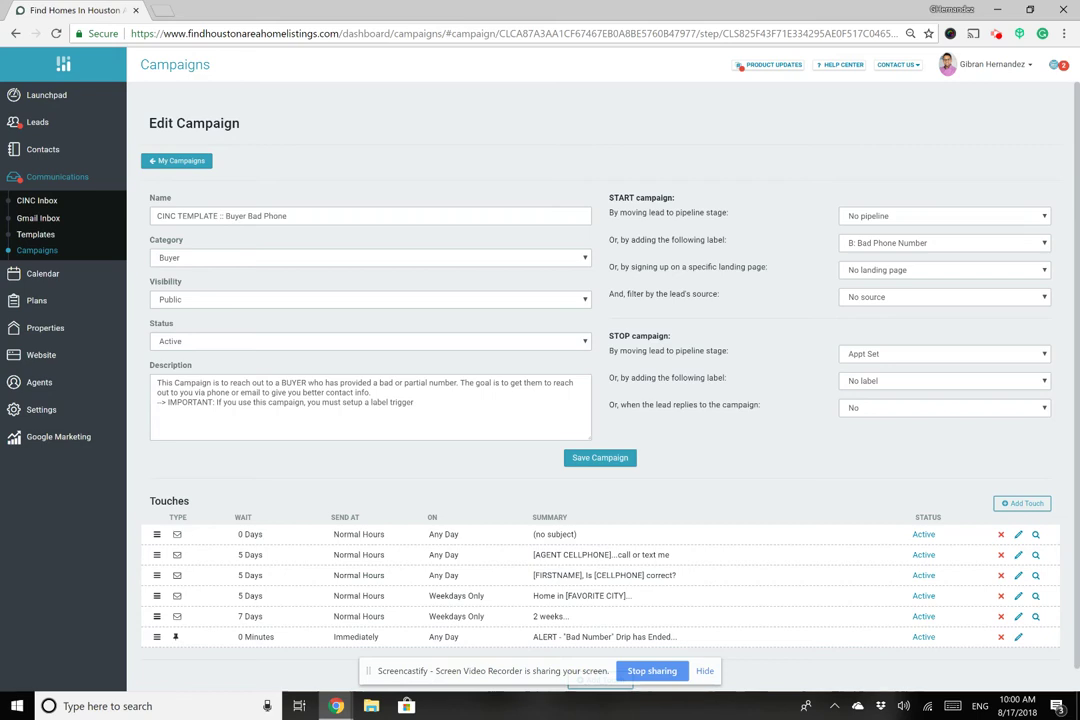
{"action": "left_click", "coordinate": [943, 216]}
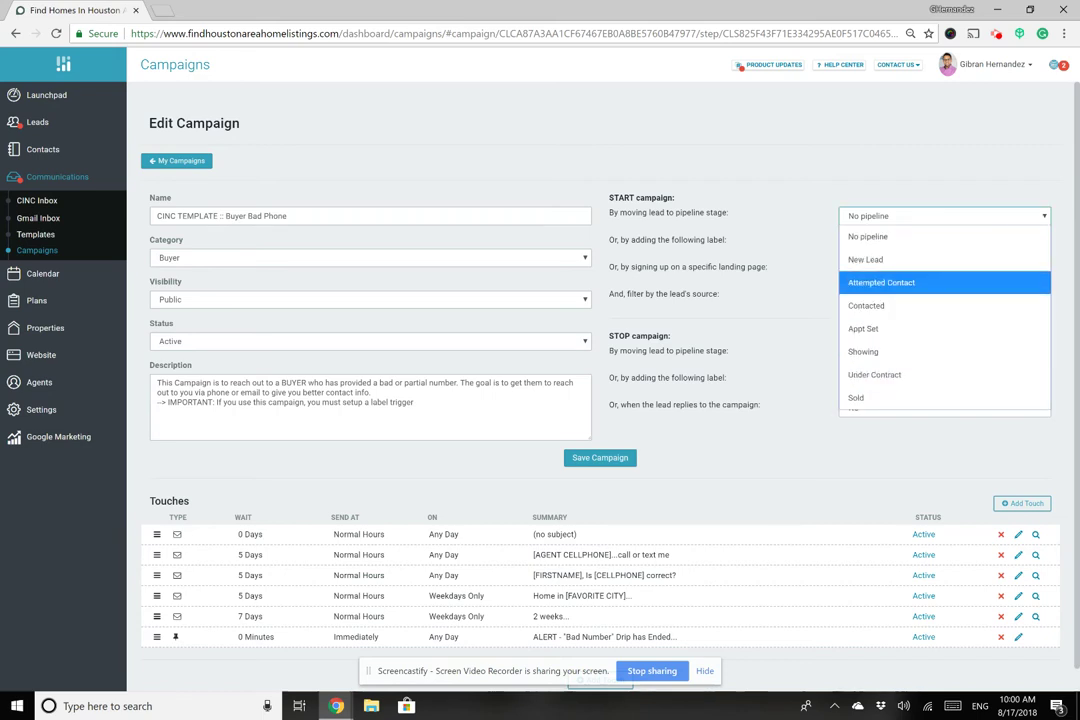
{"action": "key", "text": "Down"}
{"action": "key", "text": "Down"}
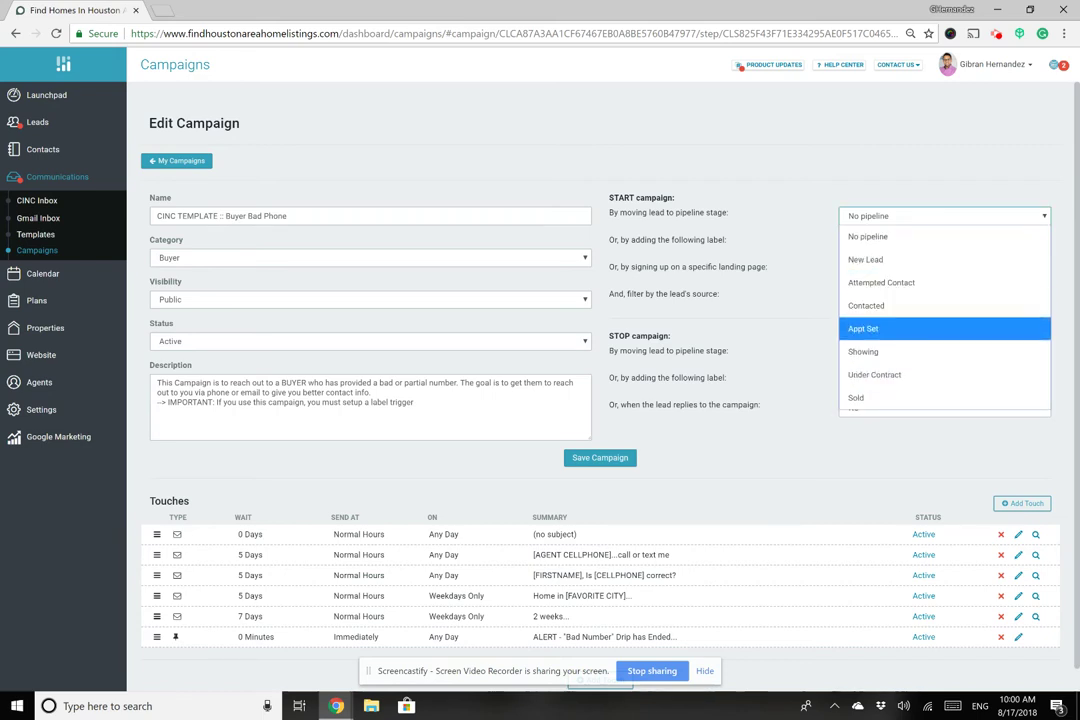
{"action": "key", "text": "Return"}
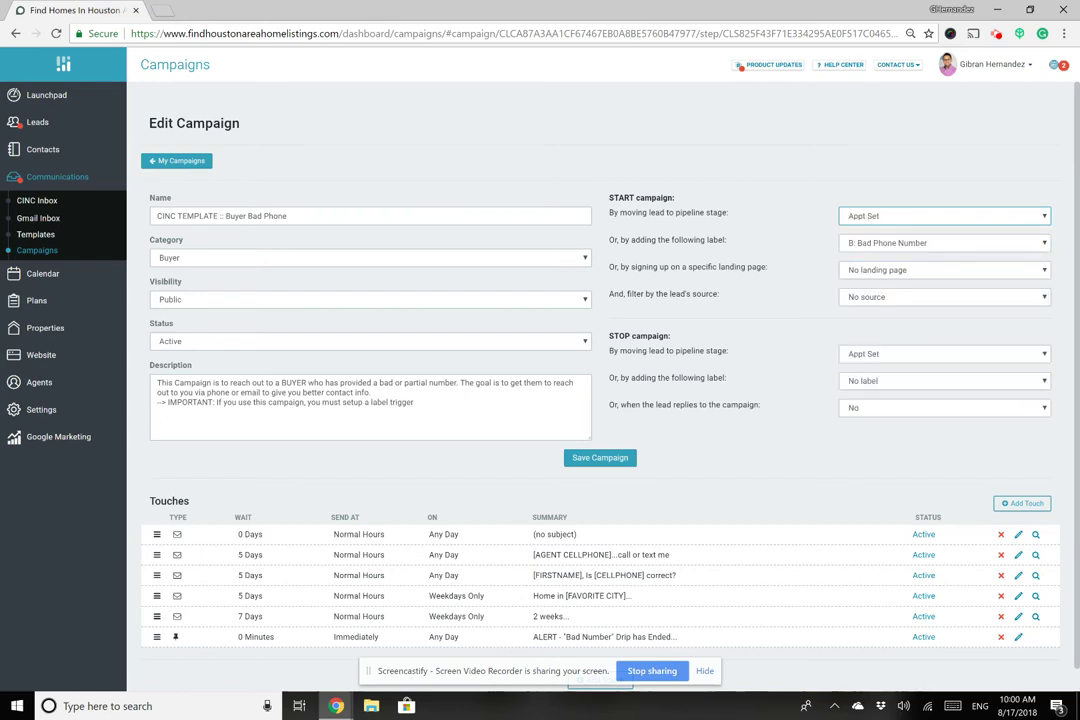
Set the campaign's start pipeline stage back to No pipeline.
{"action": "key", "text": "alt+Down"}
{"action": "key", "text": "Up"}
{"action": "key", "text": "Up"}
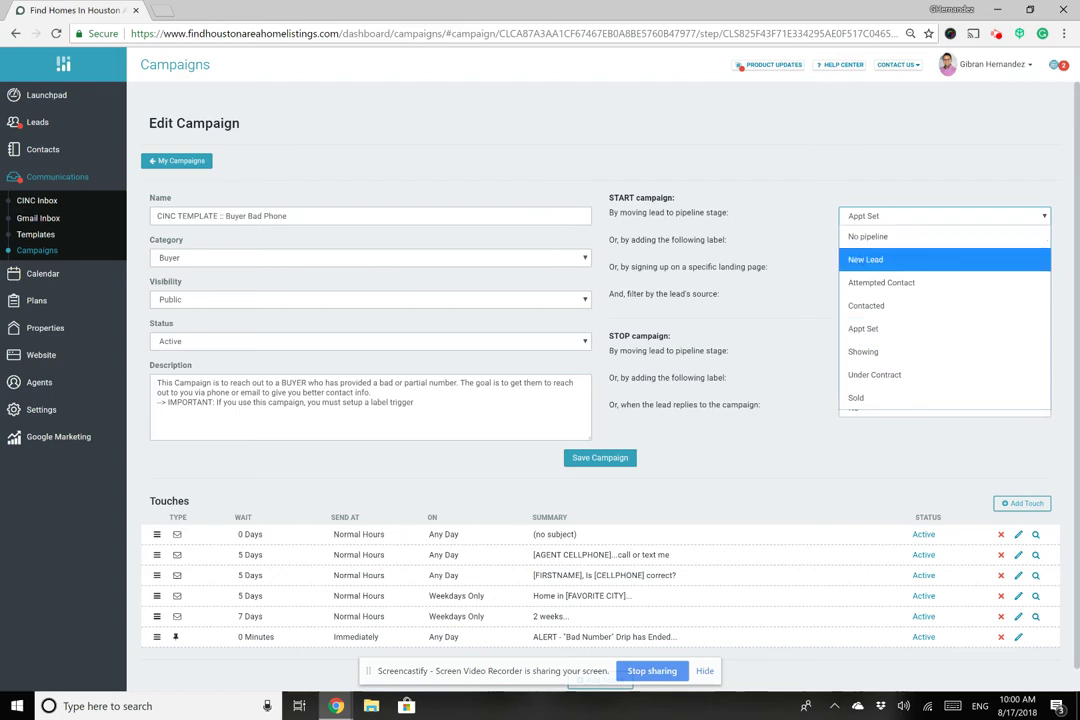
{"action": "key", "text": "Return"}
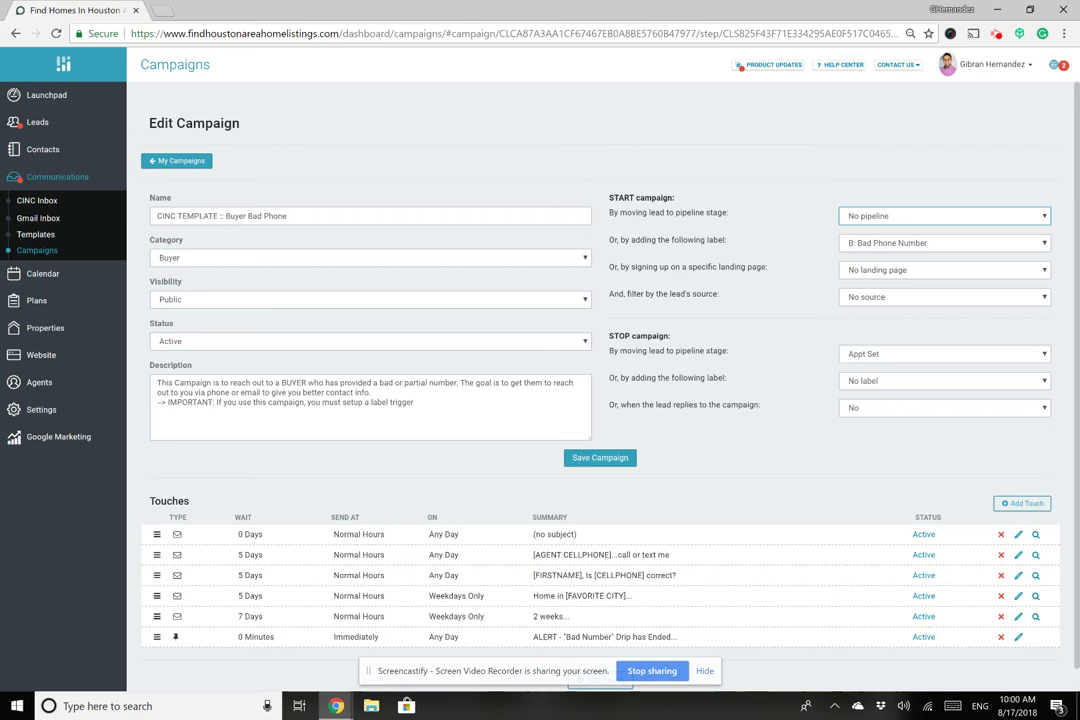
Look through the landing pages that can start the campaign, keeping No landing page.
{"action": "key", "text": "Tab"}
{"action": "key", "text": "Tab"}
{"action": "key", "text": "alt+Down"}
{"action": "key", "text": "Down"}
{"action": "key", "text": "Down"}
{"action": "key", "text": "Down"}
{"action": "key", "text": "Down"}
{"action": "key", "text": "Down"}
{"action": "key", "text": "Down"}
{"action": "key", "text": "Down"}
{"action": "key", "text": "Down"}
{"action": "key", "text": "Down"}
{"action": "key", "text": "Down"}
{"action": "key", "text": "Down"}
{"action": "key", "text": "Down"}
{"action": "key", "text": "Down"}
{"action": "key", "text": "Down"}
{"action": "key", "text": "Down"}
{"action": "key", "text": "Down"}
{"action": "key", "text": "Down"}
{"action": "key", "text": "Down"}
{"action": "key", "text": "Down"}
{"action": "key", "text": "Down"}
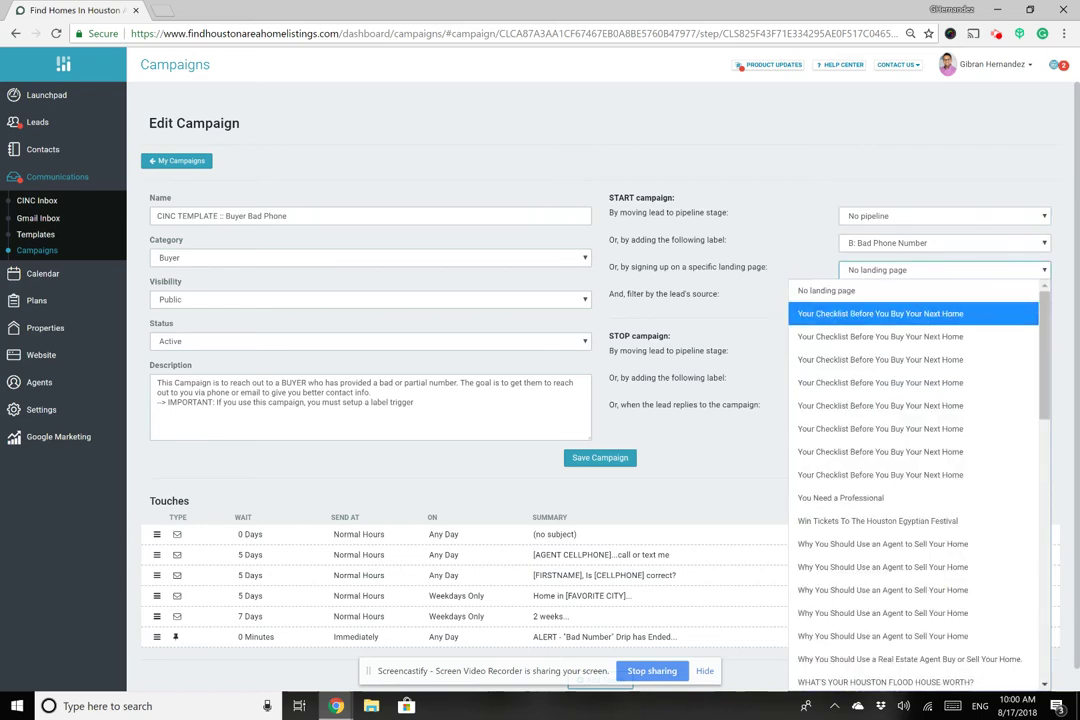
{"action": "key", "text": "Escape"}
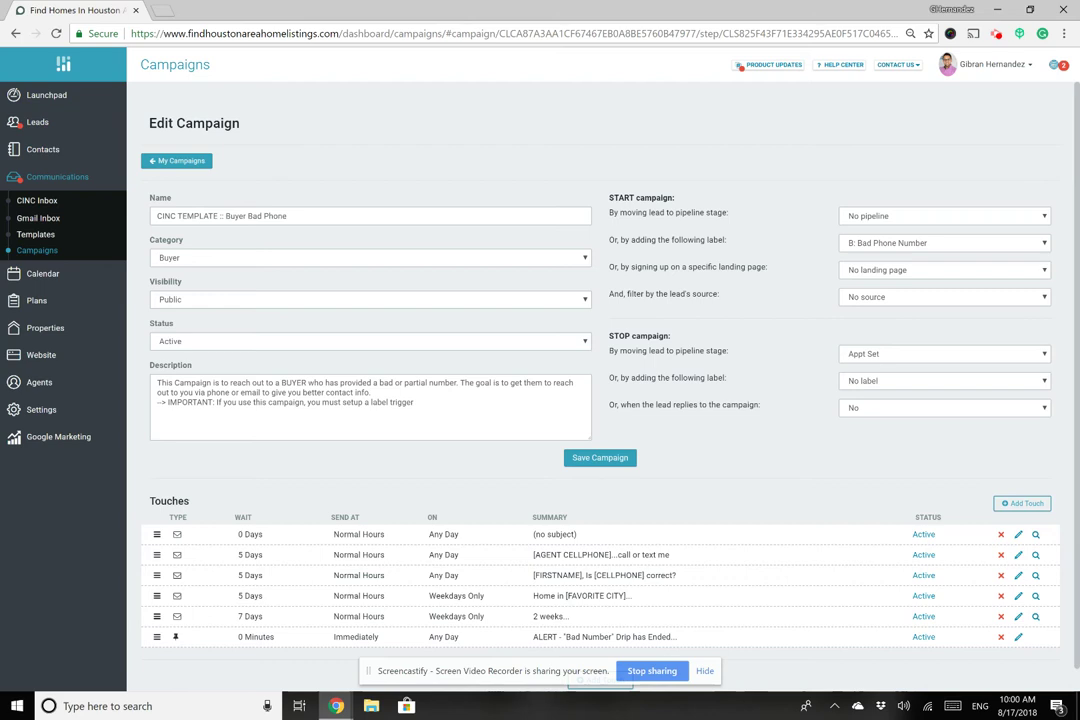
Look through the lead sources that can filter the campaign start, keeping No source.
{"action": "left_click", "coordinate": [943, 297]}
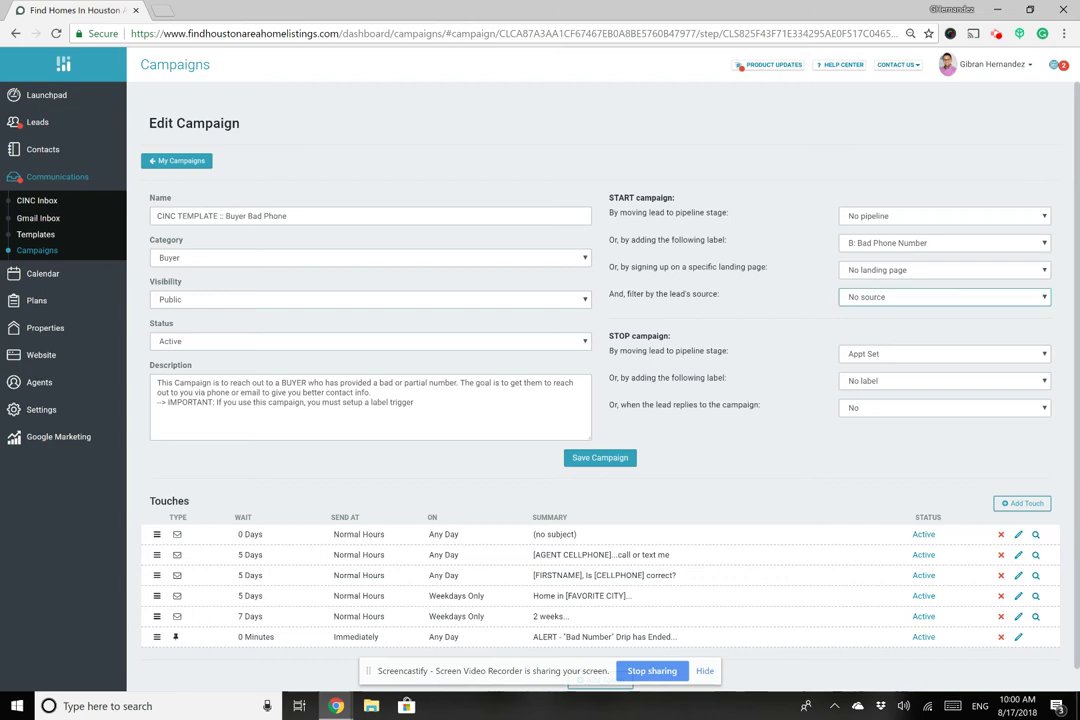
{"action": "scroll", "coordinate": [938, 479], "scroll_direction": "down", "scroll_amount": 1}
{"action": "scroll", "coordinate": [940, 500], "scroll_direction": "down", "scroll_amount": 15}
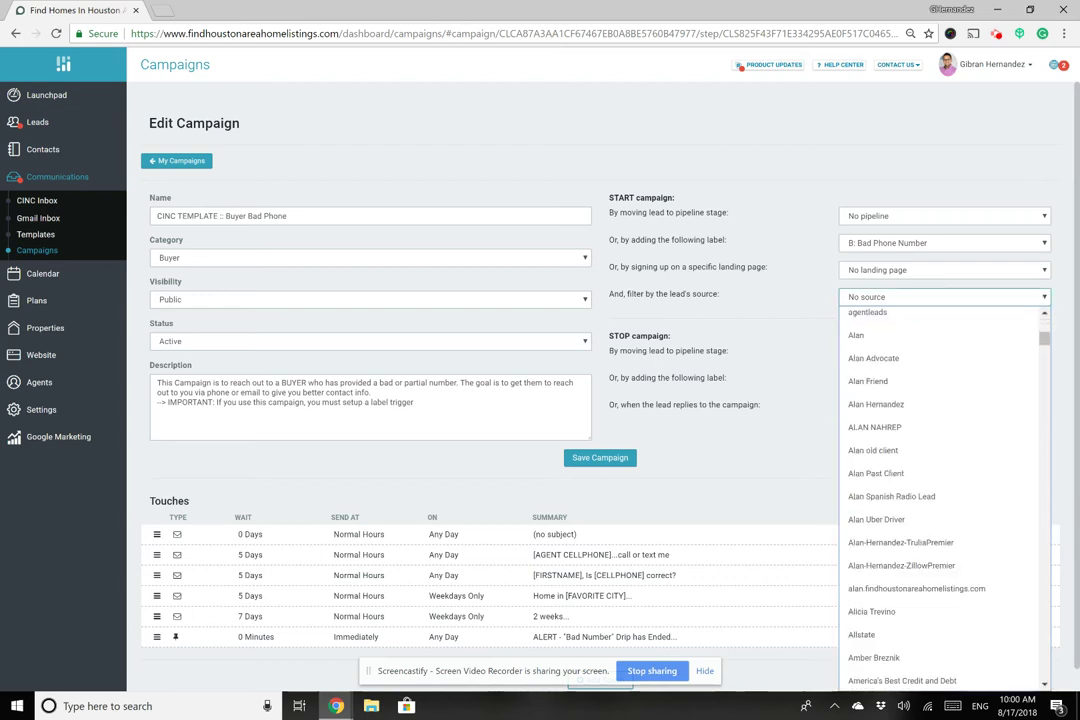
{"action": "scroll", "coordinate": [940, 500], "scroll_direction": "down", "scroll_amount": 15}
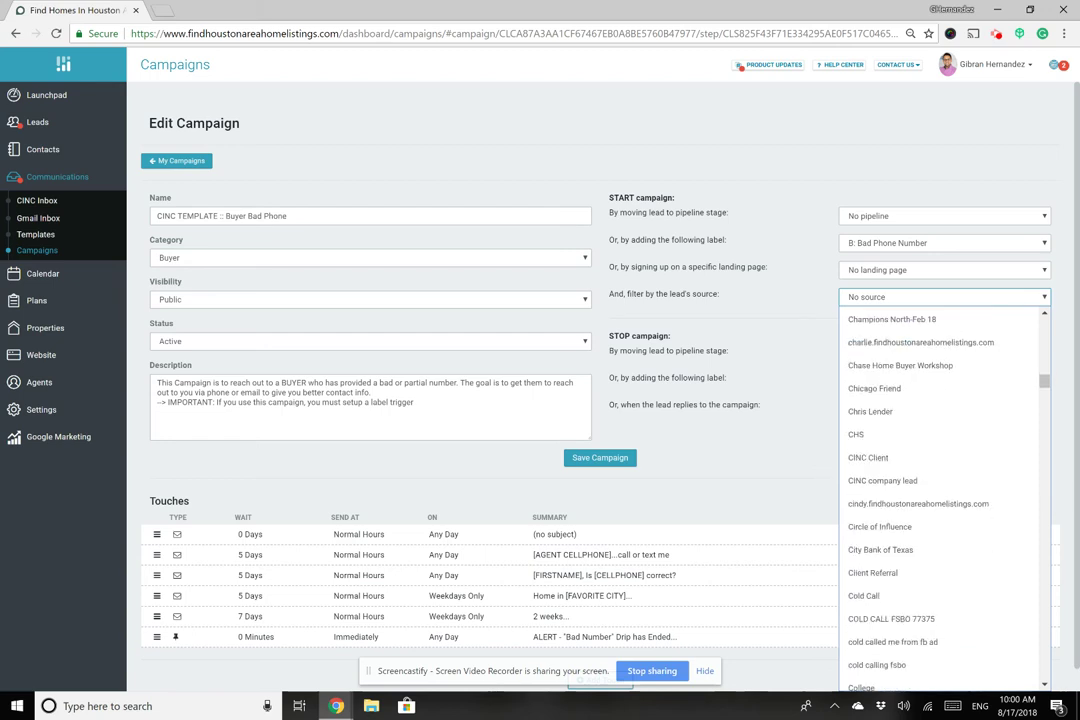
{"action": "scroll", "coordinate": [940, 500], "scroll_direction": "down", "scroll_amount": 3}
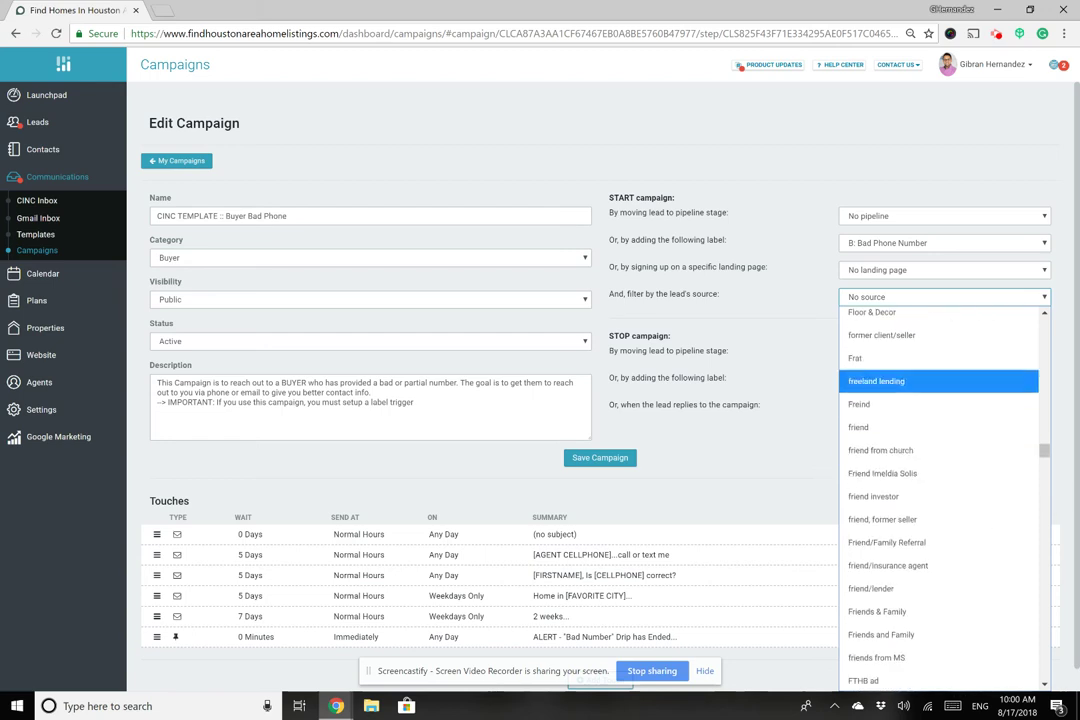
{"action": "key", "text": "Escape"}
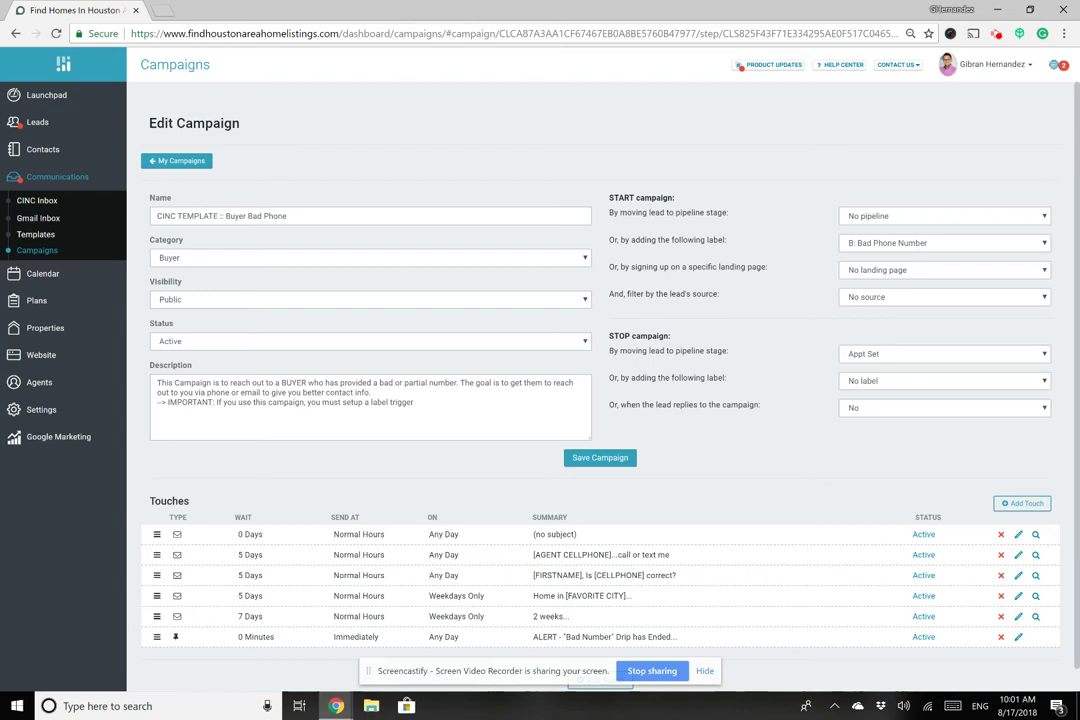
Review the first touch's summary, the wait times of the email touches and the label start trigger.
{"action": "scroll", "coordinate": [600, 400], "scroll_direction": "down", "scroll_amount": 1}
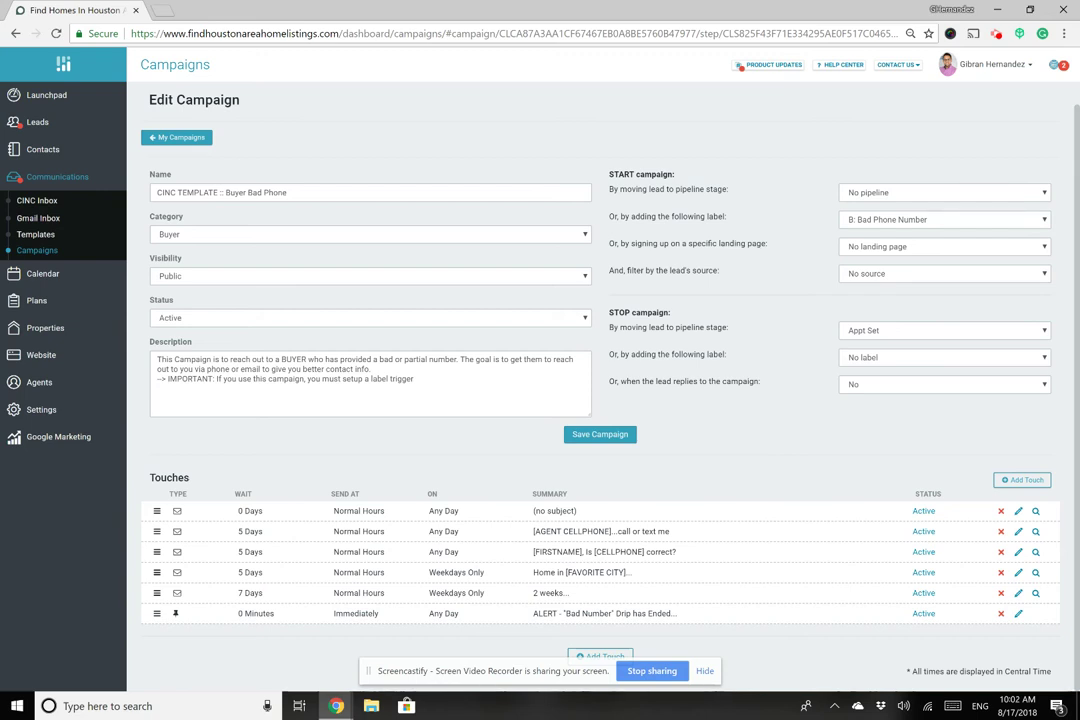
{"action": "left_click_drag", "start_coordinate": [577, 511], "coordinate": [533, 511]}
{"action": "left_click_drag", "start_coordinate": [263, 593], "coordinate": [238, 511]}
{"action": "left_click_drag", "start_coordinate": [727, 216], "coordinate": [609, 216]}
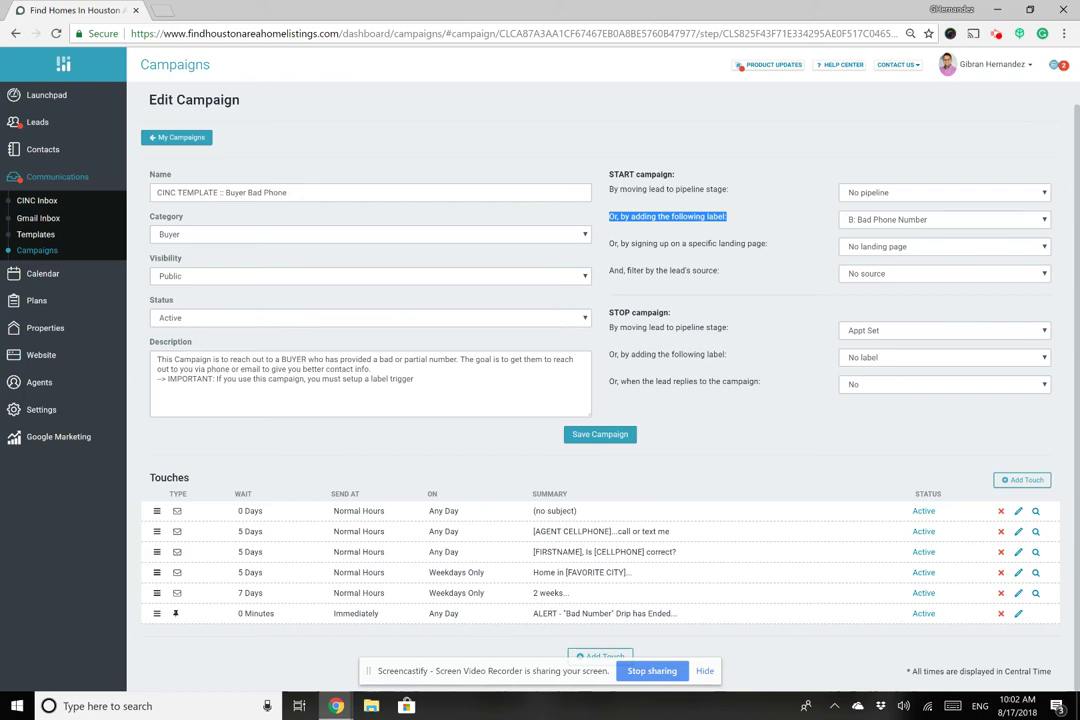
Open the first email touch for editing and check its send time options and subject, keeping Normal Hours.
{"action": "left_click", "coordinate": [1018, 511]}
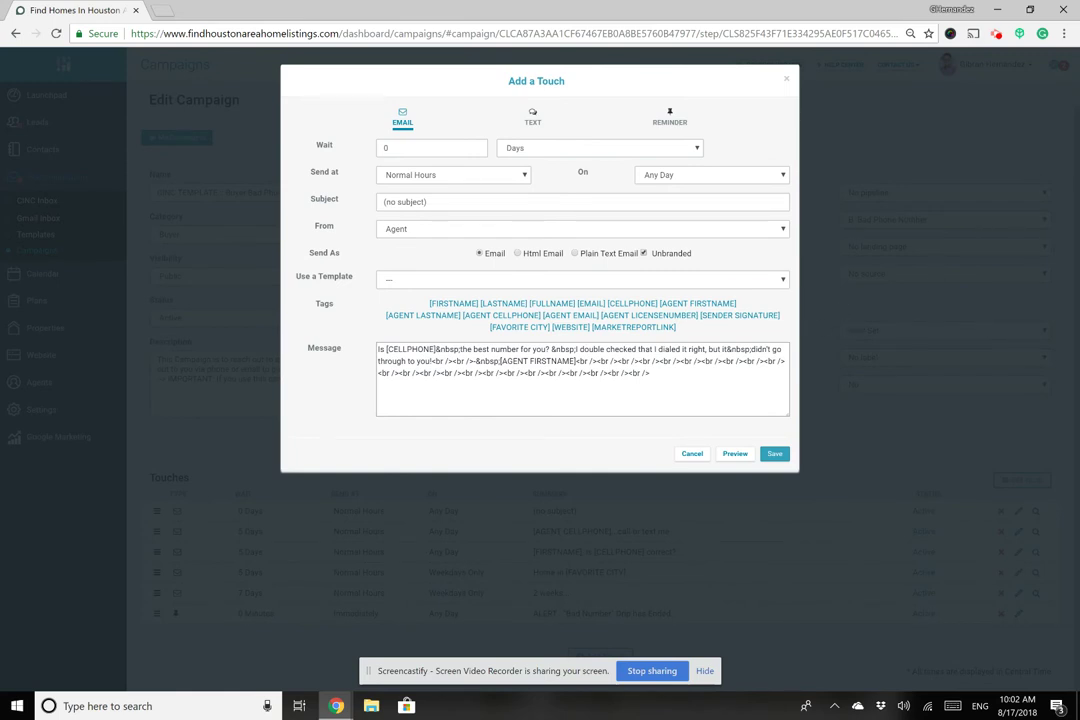
{"action": "left_click", "coordinate": [452, 175]}
{"action": "scroll", "coordinate": [447, 299], "scroll_direction": "down", "scroll_amount": 1}
{"action": "scroll", "coordinate": [447, 299], "scroll_direction": "down", "scroll_amount": 6}
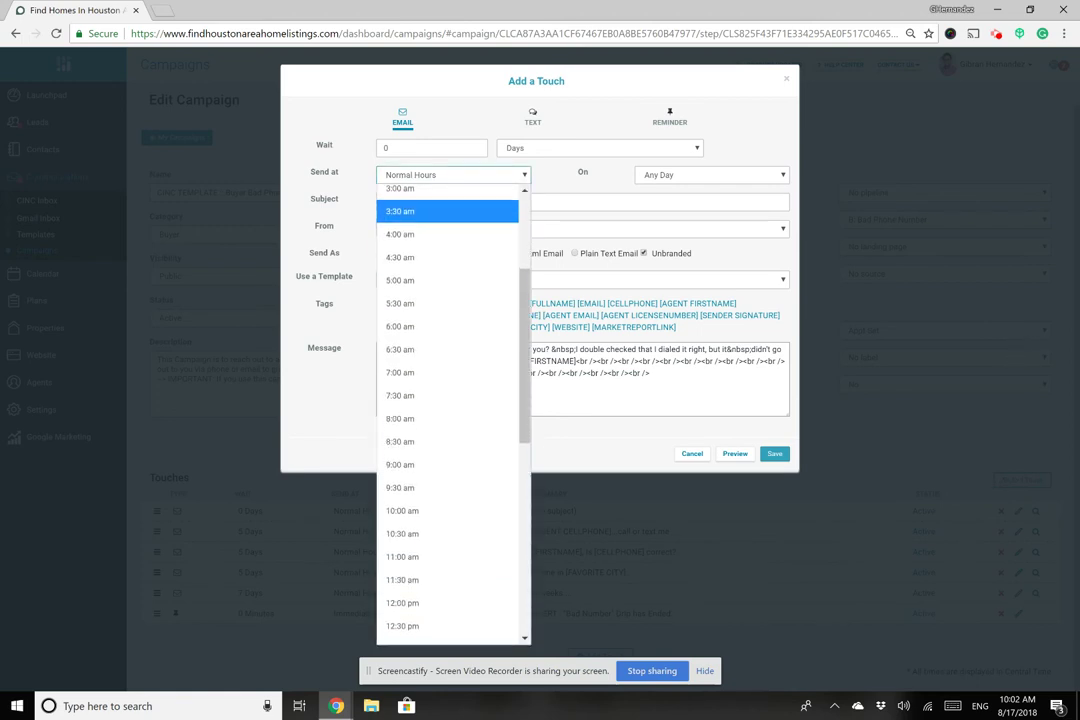
{"action": "key", "text": "Escape"}
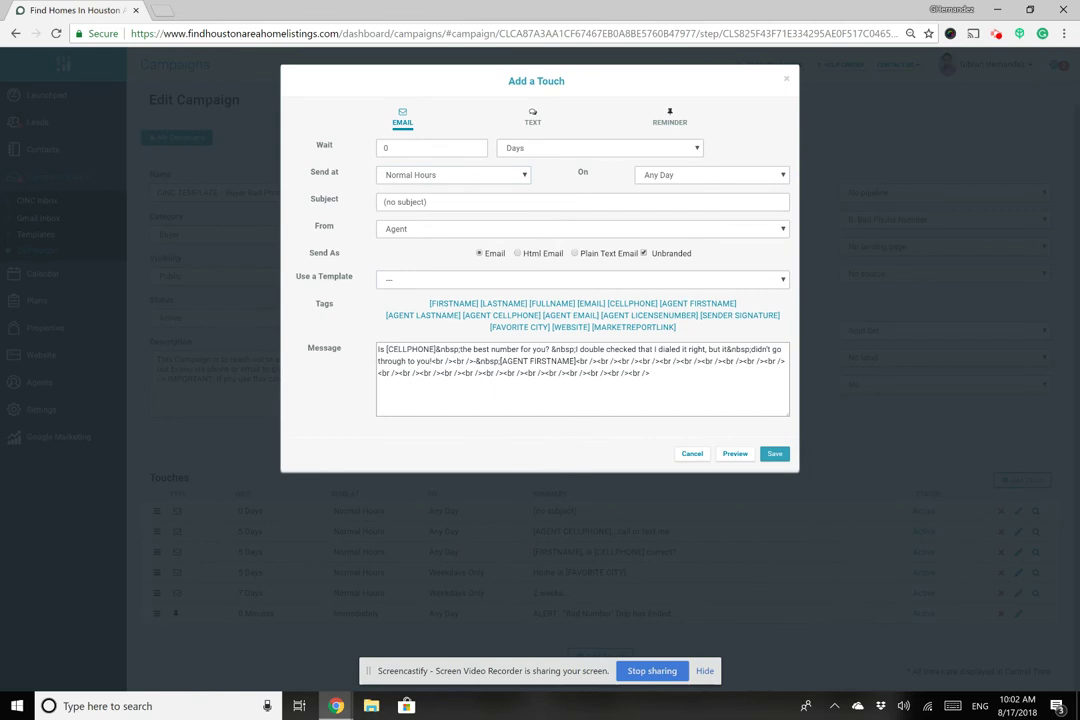
{"action": "left_click", "coordinate": [497, 202]}
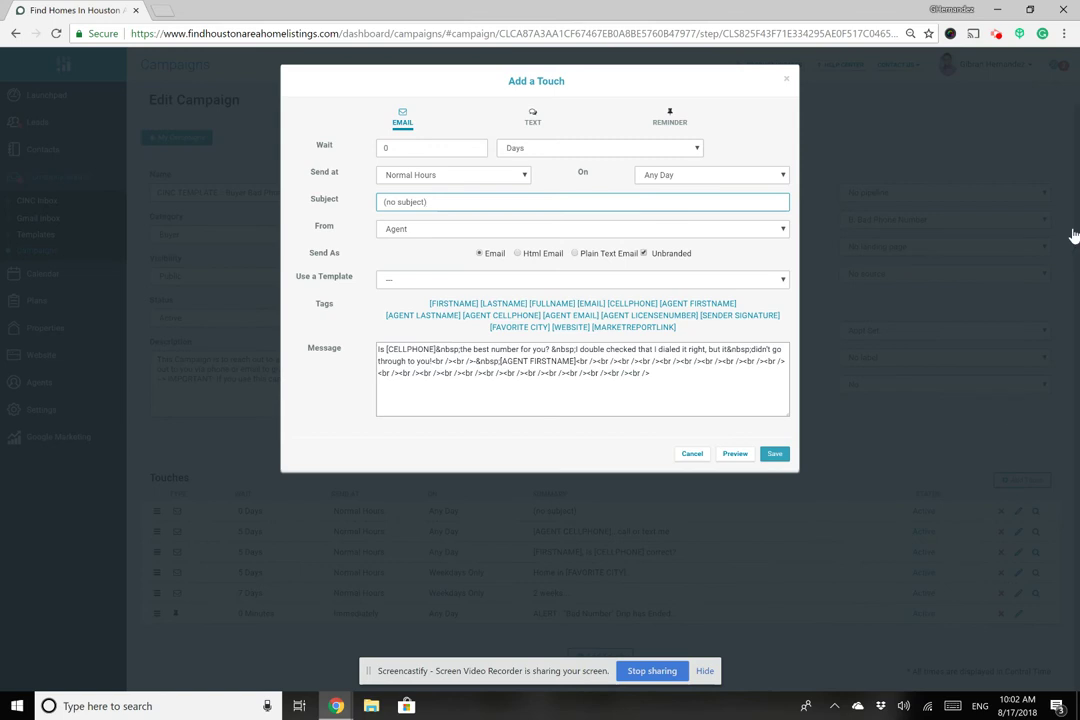
Compare the Text and Reminder versions of the touch, returning to Email.
{"action": "left_click", "coordinate": [533, 117]}
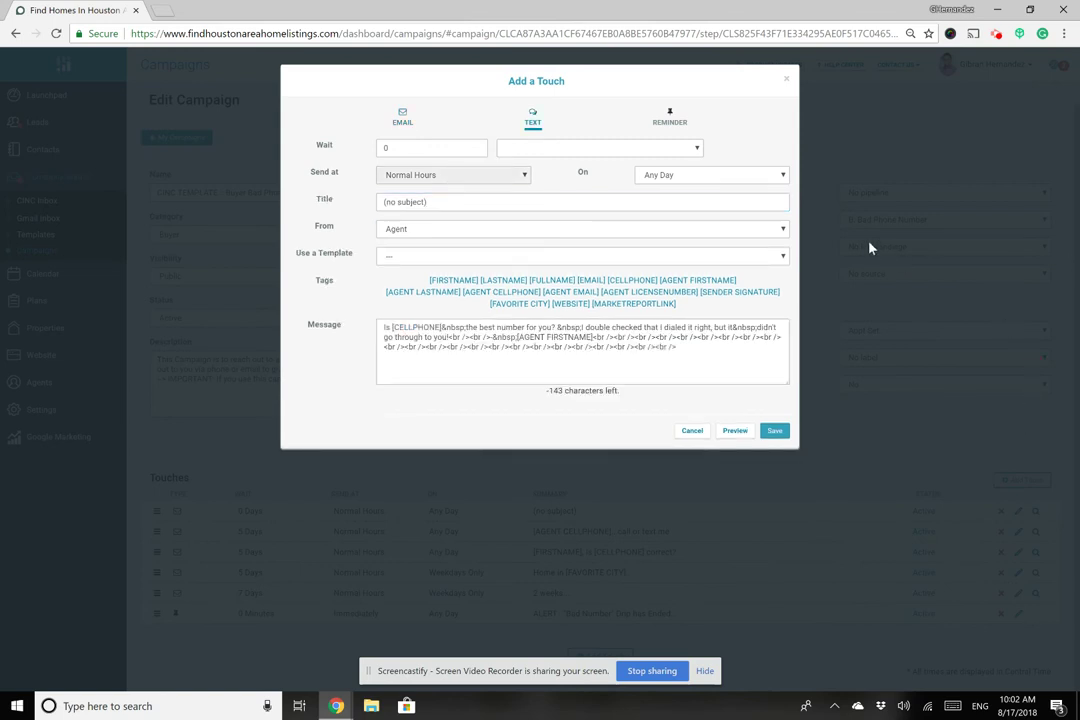
{"action": "left_click", "coordinate": [669, 117]}
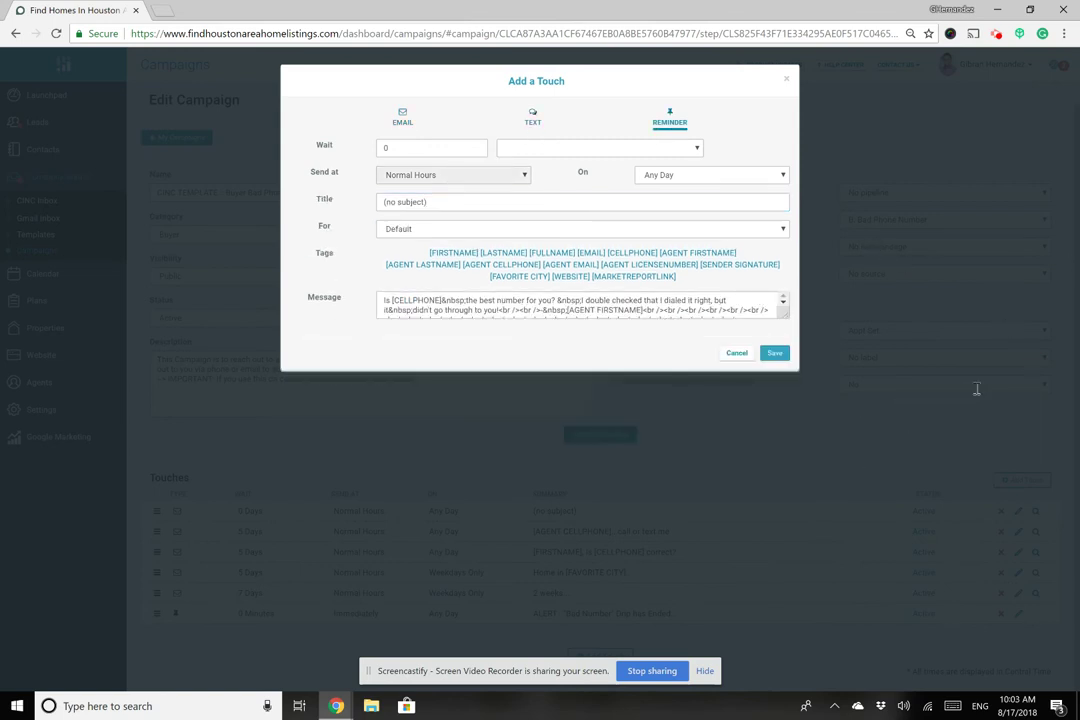
{"action": "left_click", "coordinate": [402, 117]}
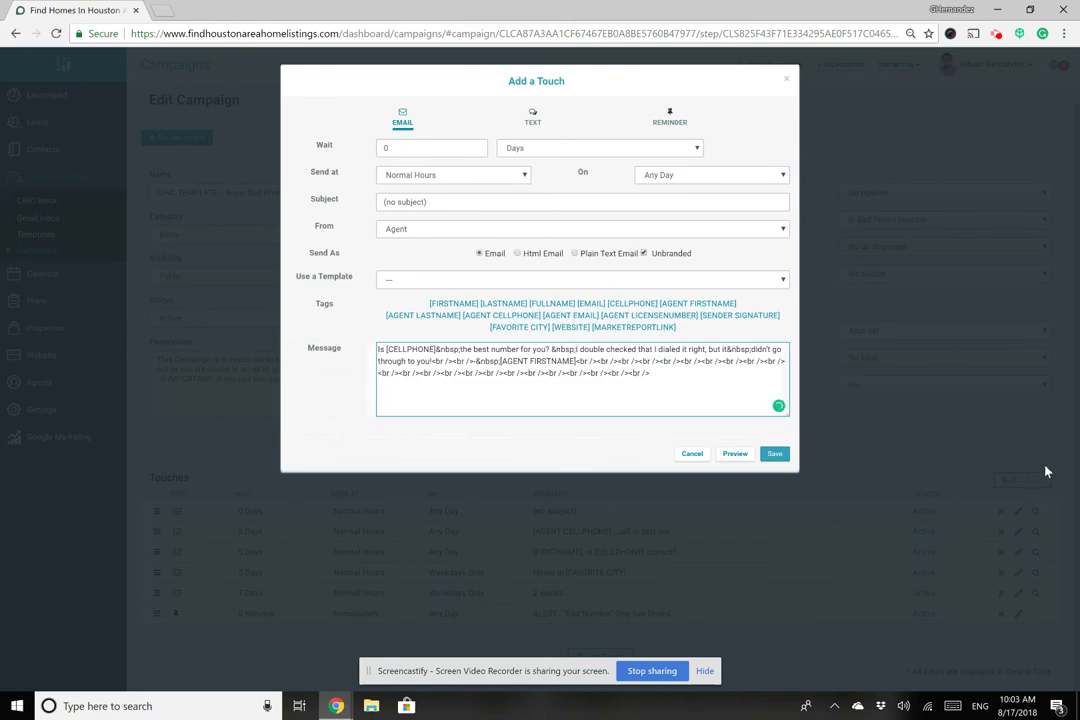
Look through the senders available for the touch's From setting, keeping Agent.
{"action": "left_click", "coordinate": [469, 229]}
{"action": "key", "text": "Up"}
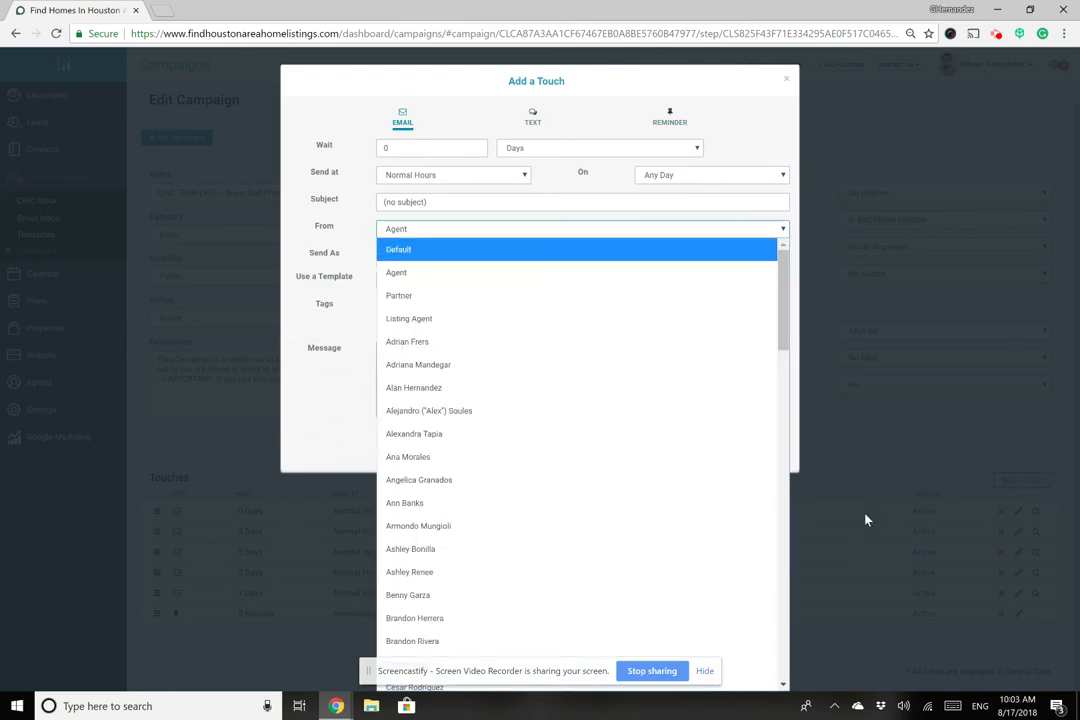
{"action": "key", "text": "Down"}
{"action": "key", "text": "Return"}
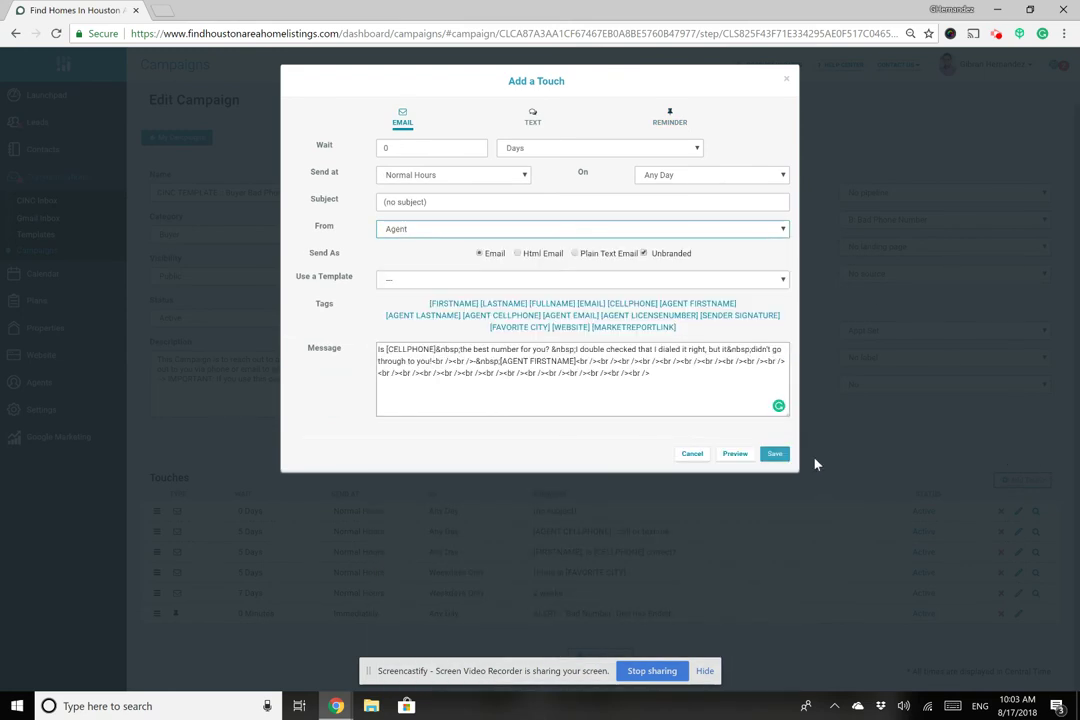
{"action": "left_click", "coordinate": [408, 229]}
{"action": "scroll", "coordinate": [418, 525], "scroll_direction": "down", "scroll_amount": 2}
{"action": "scroll", "coordinate": [577, 520], "scroll_direction": "down", "scroll_amount": 15}
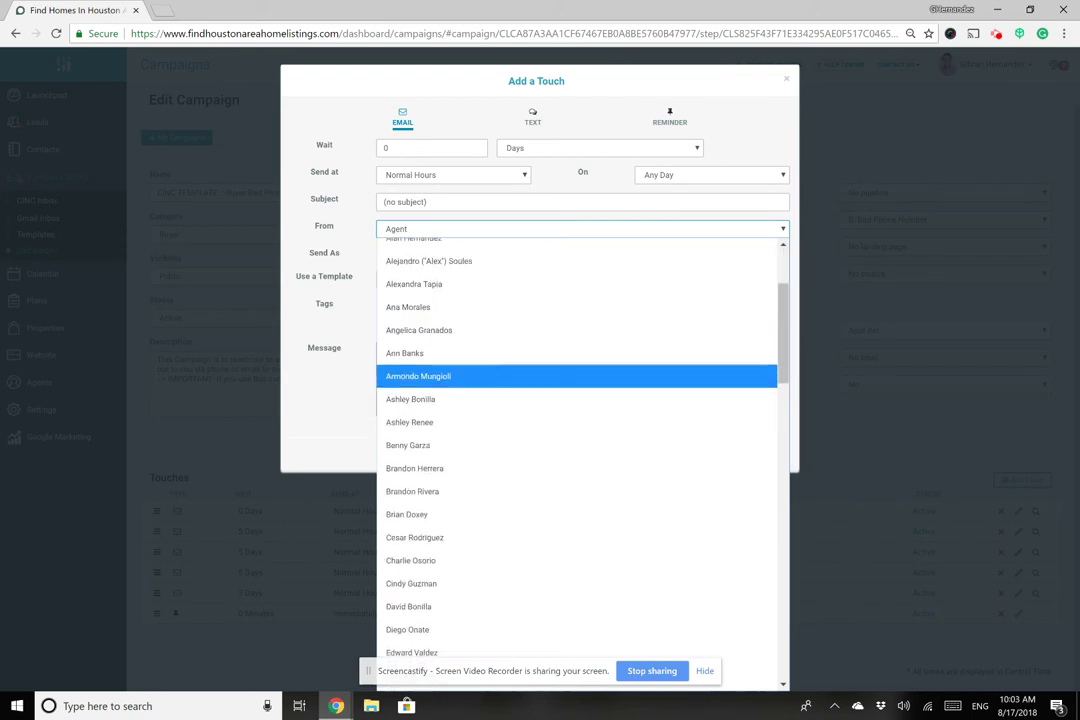
{"action": "scroll", "coordinate": [577, 520], "scroll_direction": "up", "scroll_amount": 3}
{"action": "left_click_drag", "start_coordinate": [783, 582], "coordinate": [783, 325]}
{"action": "key", "text": "Escape"}
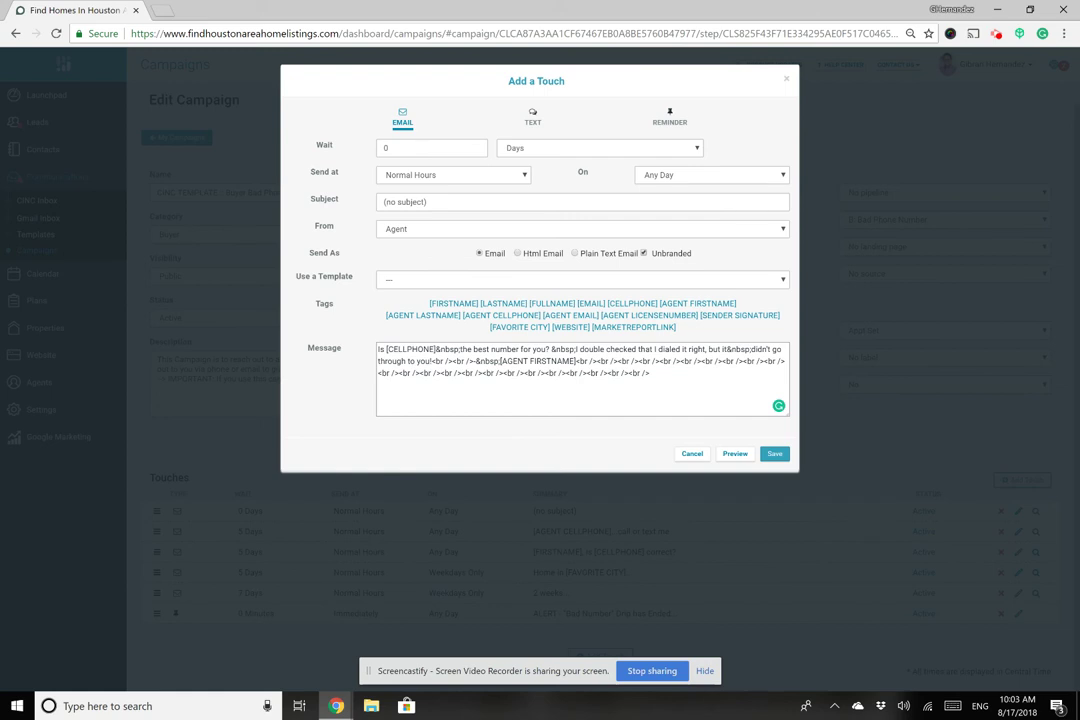
Check the templates available for the touch without choosing one, and examine its message text.
{"action": "left_click", "coordinate": [582, 279]}
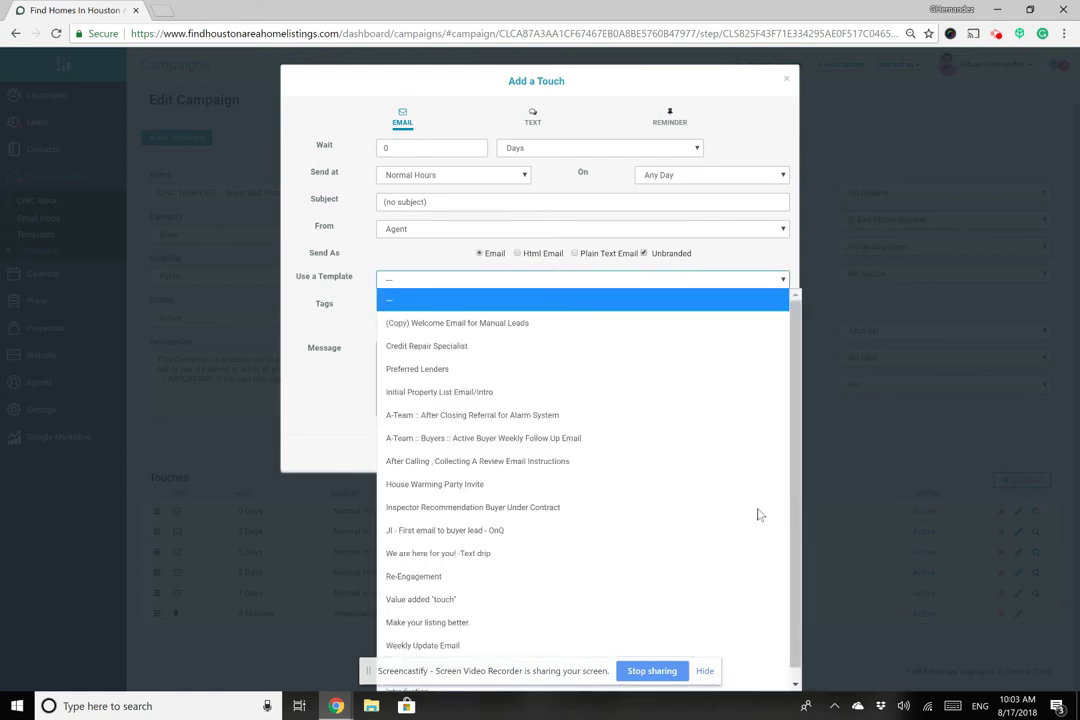
{"action": "left_click", "coordinate": [677, 622]}
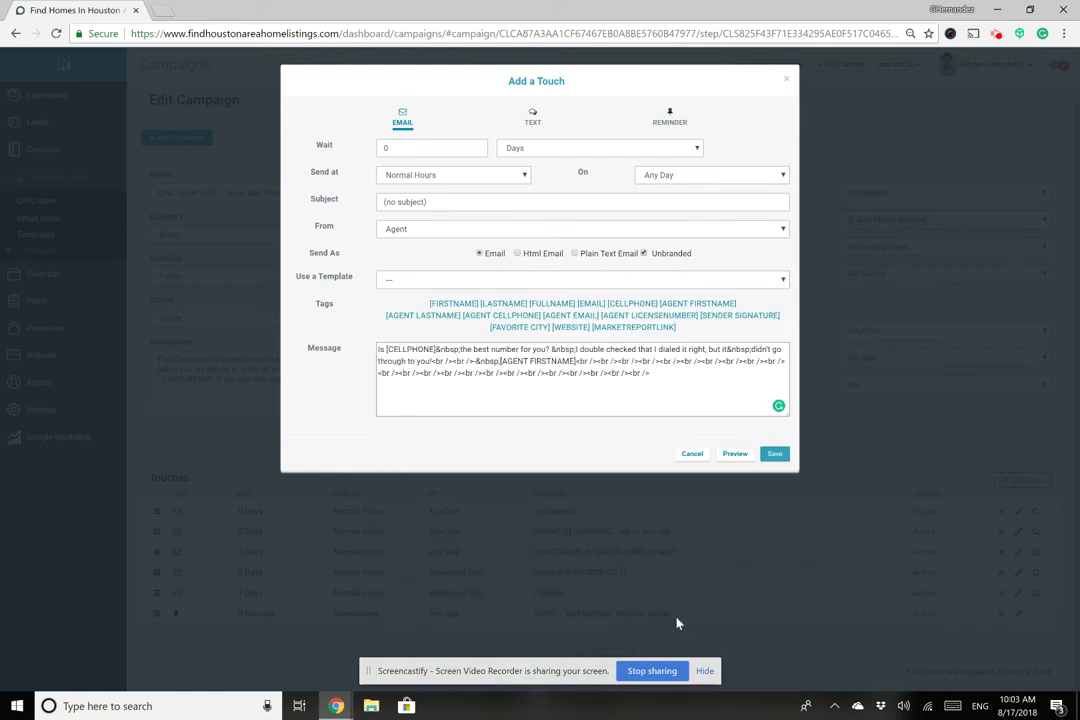
{"action": "left_click_drag", "start_coordinate": [649, 373], "coordinate": [377, 349]}
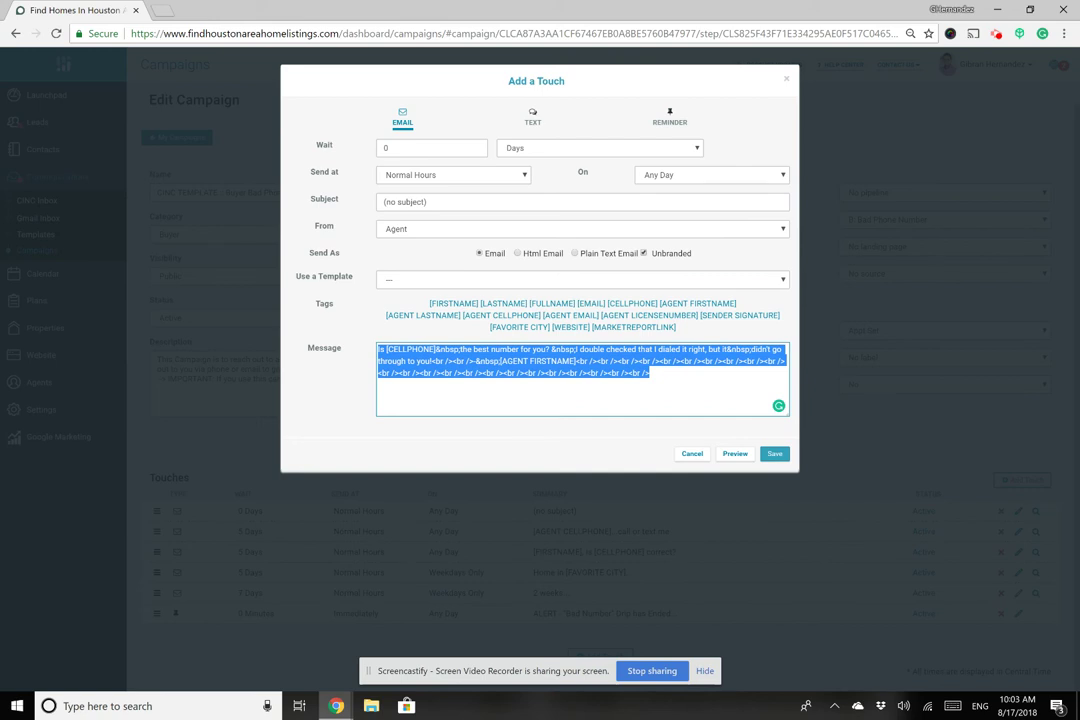
{"action": "left_click", "coordinate": [650, 373]}
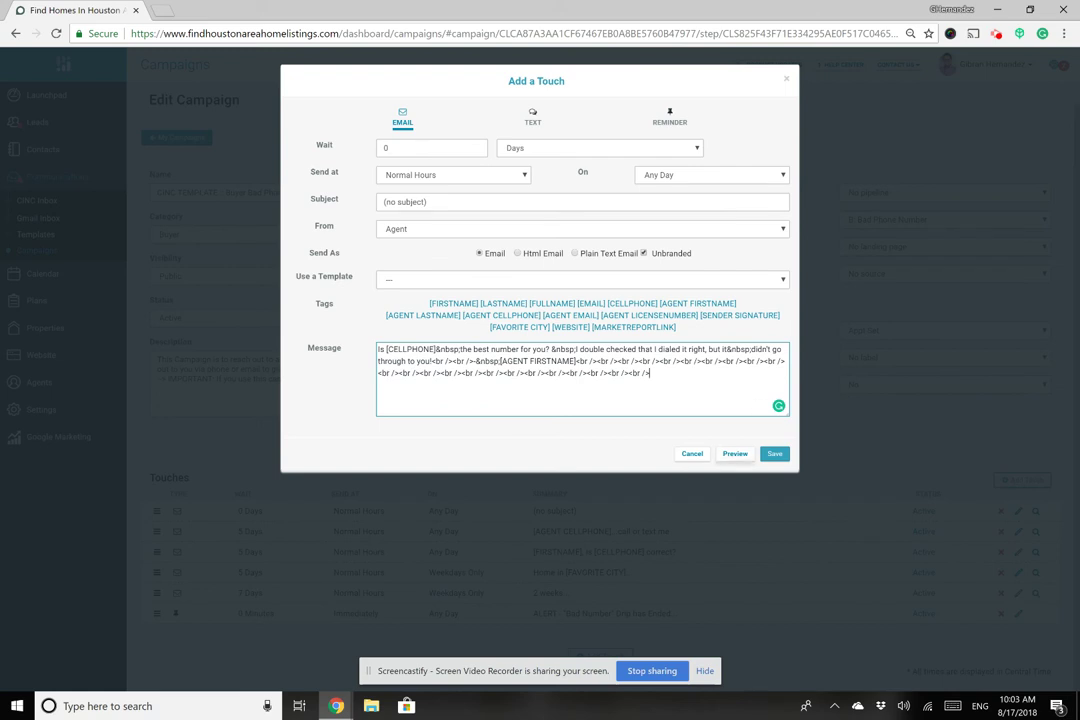
Preview the touch's email, examine its unsubscribe footer, and close the touch without saving.
{"action": "left_click", "coordinate": [735, 453]}
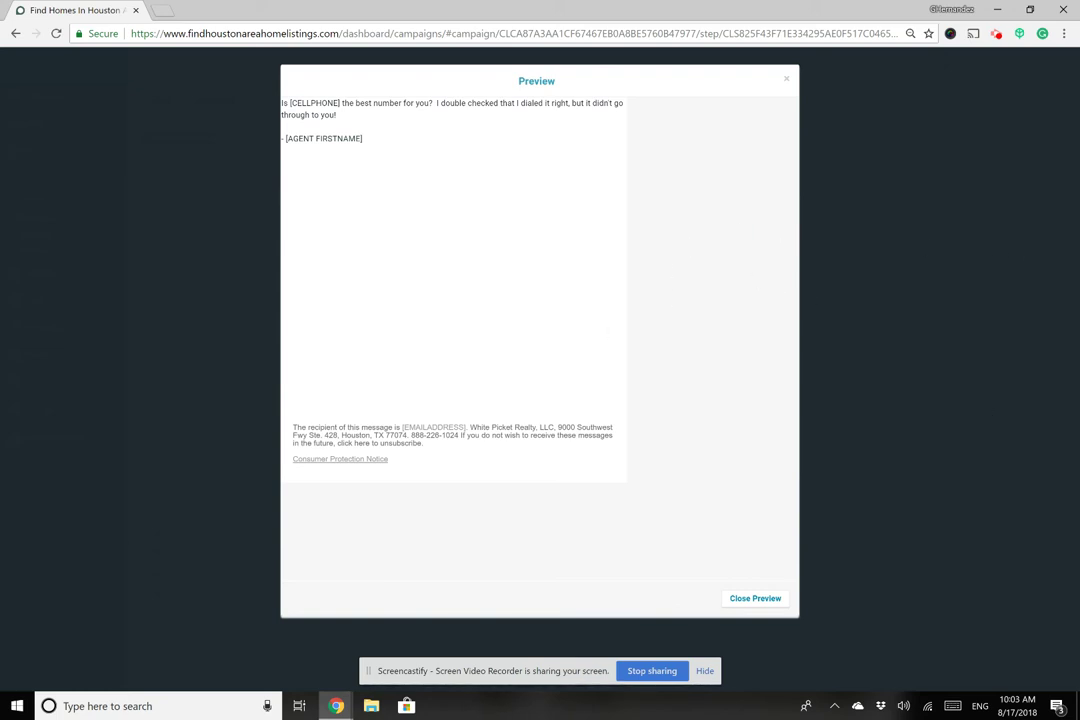
{"action": "left_click_drag", "start_coordinate": [389, 459], "coordinate": [293, 427]}
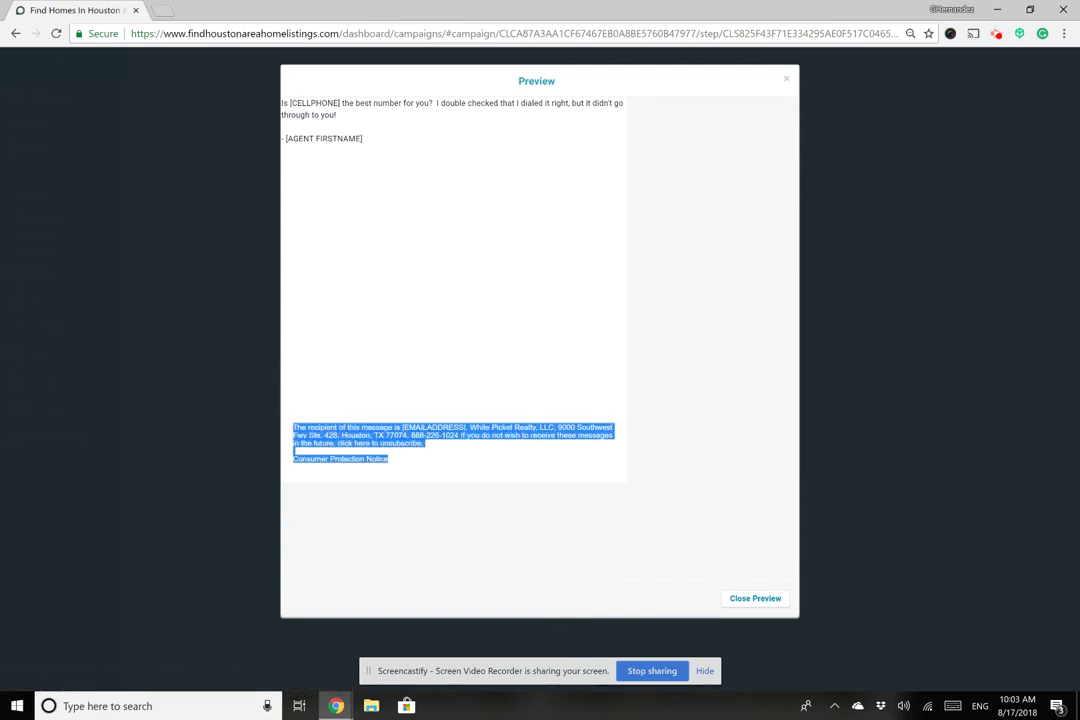
{"action": "left_click", "coordinate": [627, 429]}
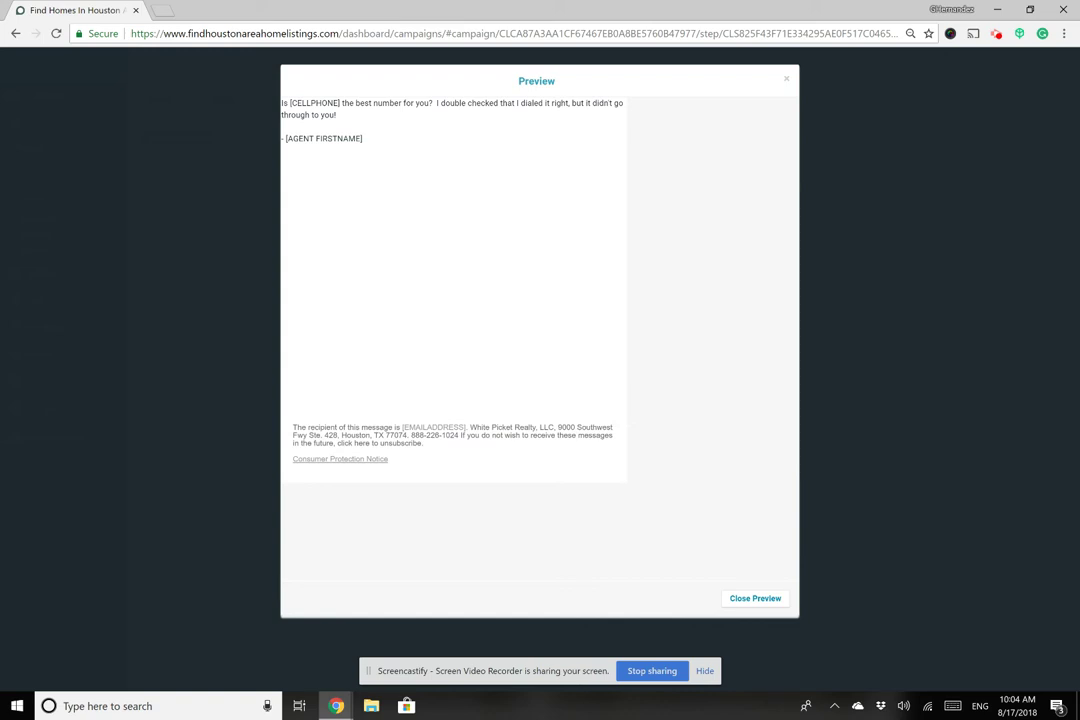
{"action": "left_click", "coordinate": [755, 598]}
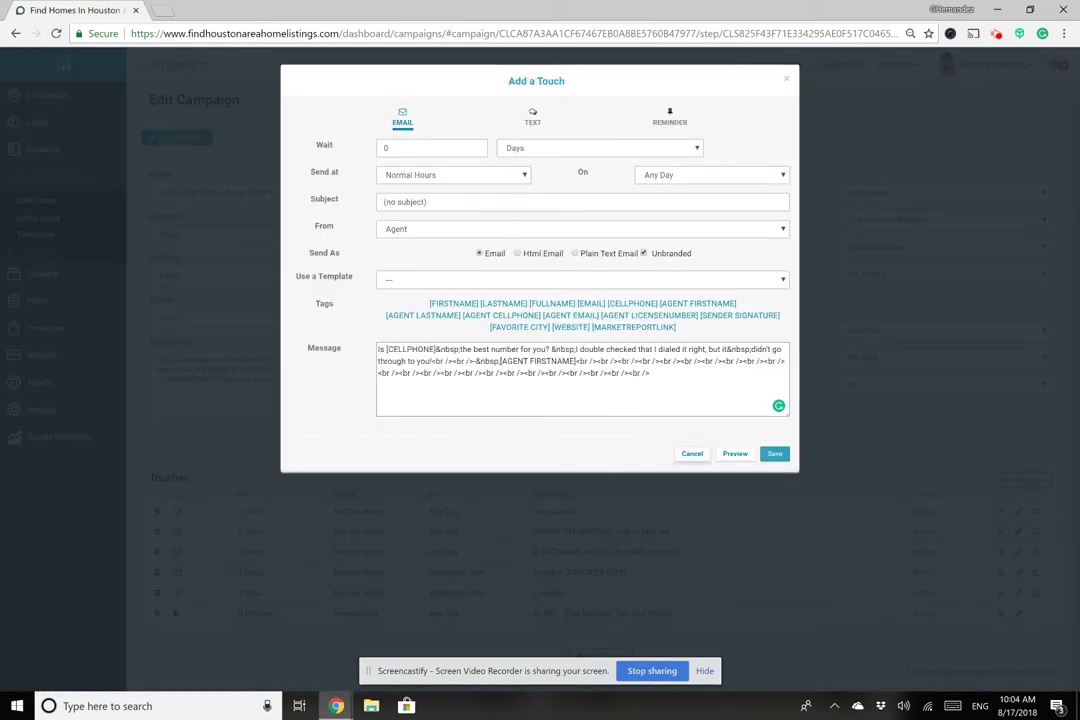
{"action": "key", "text": "Escape"}
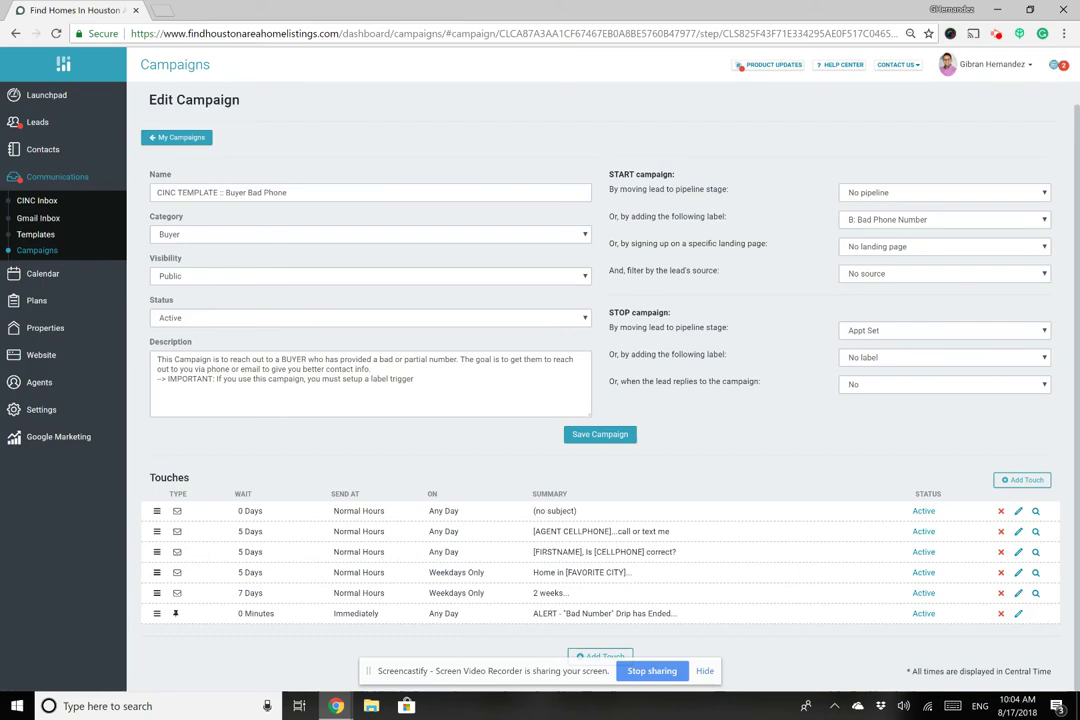
Open the "Bad Number" Drip has Ended reminder touch, examine its message, and close it without saving.
{"action": "left_click", "coordinate": [1018, 613]}
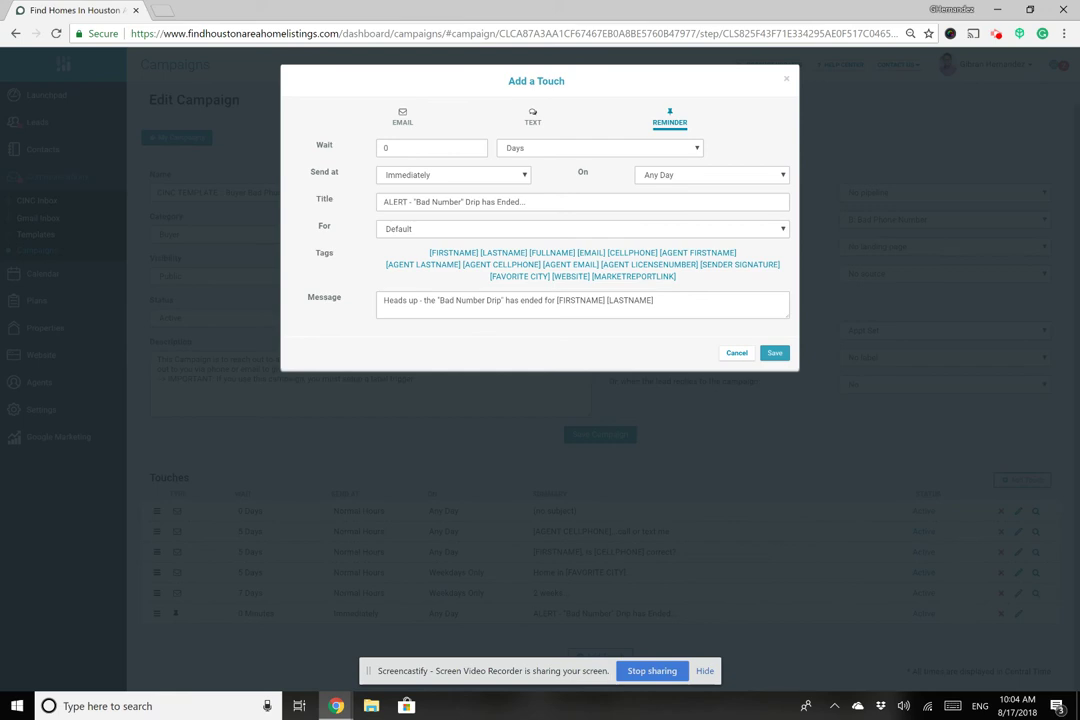
{"action": "left_click_drag", "start_coordinate": [665, 301], "coordinate": [380, 299]}
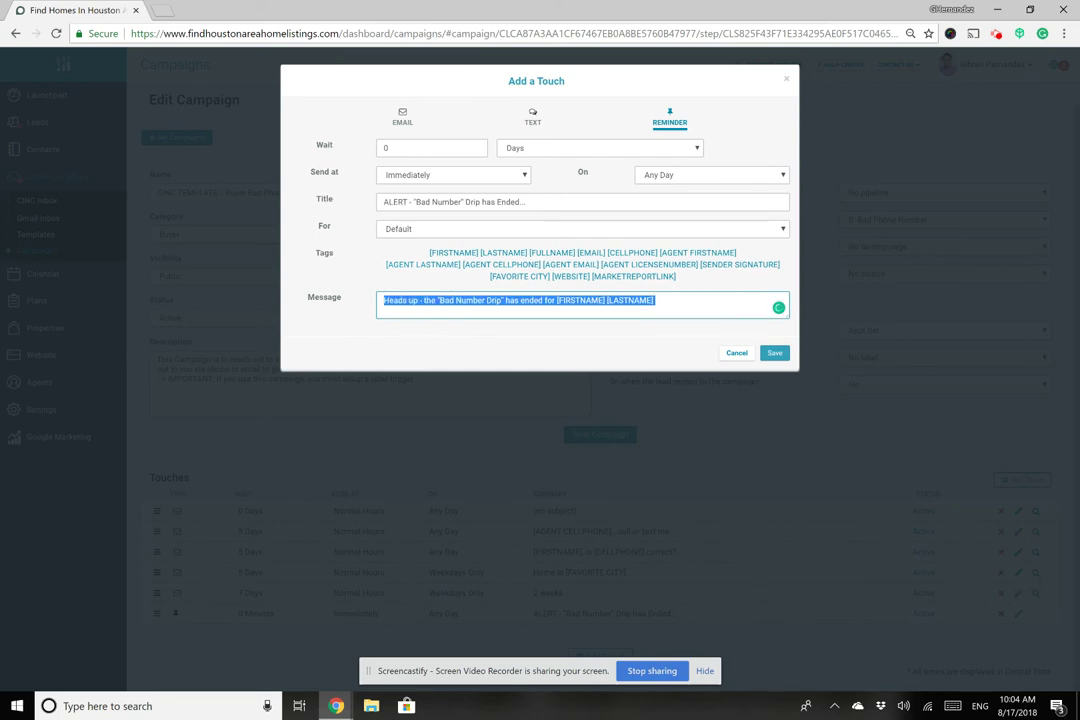
{"action": "left_click", "coordinate": [656, 301]}
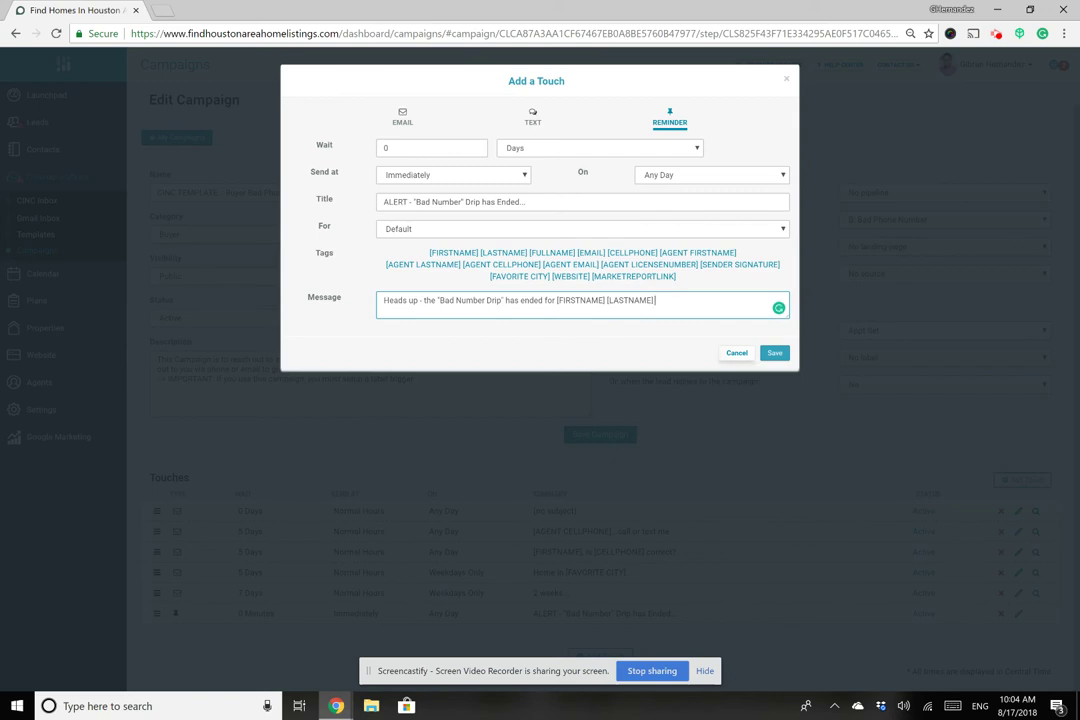
{"action": "key", "text": "Escape"}
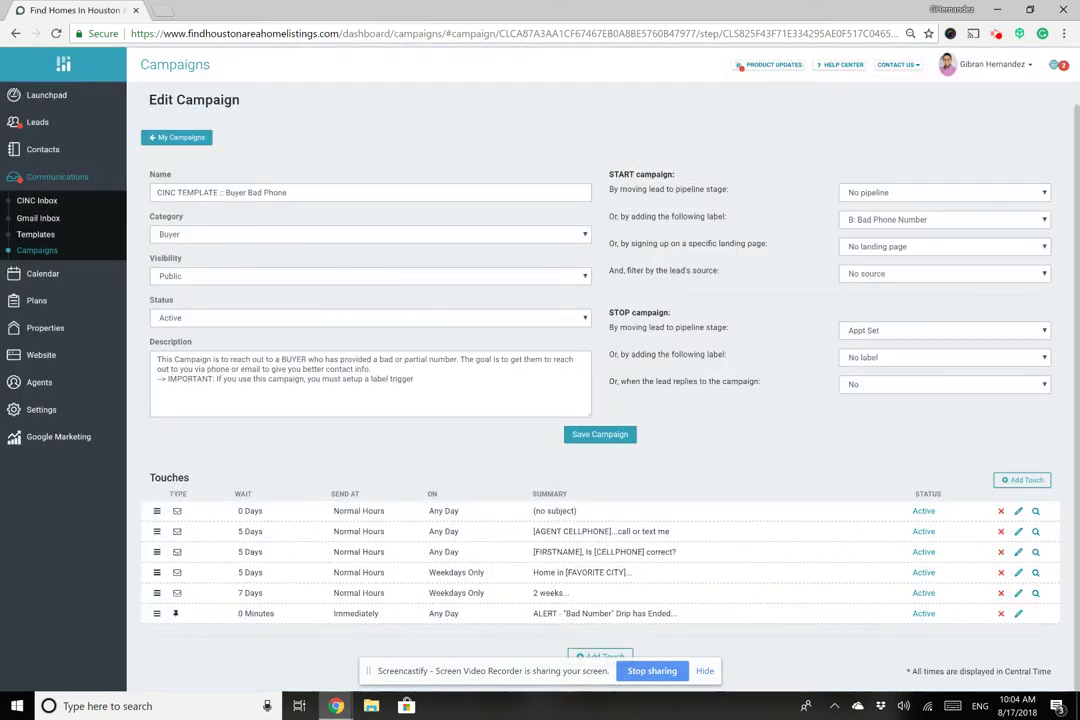
Save the Buyer Bad Phone campaign and expand the per-touch statistics of the Buyer "Just Looking" Drip.
{"action": "left_click", "coordinate": [603, 432]}
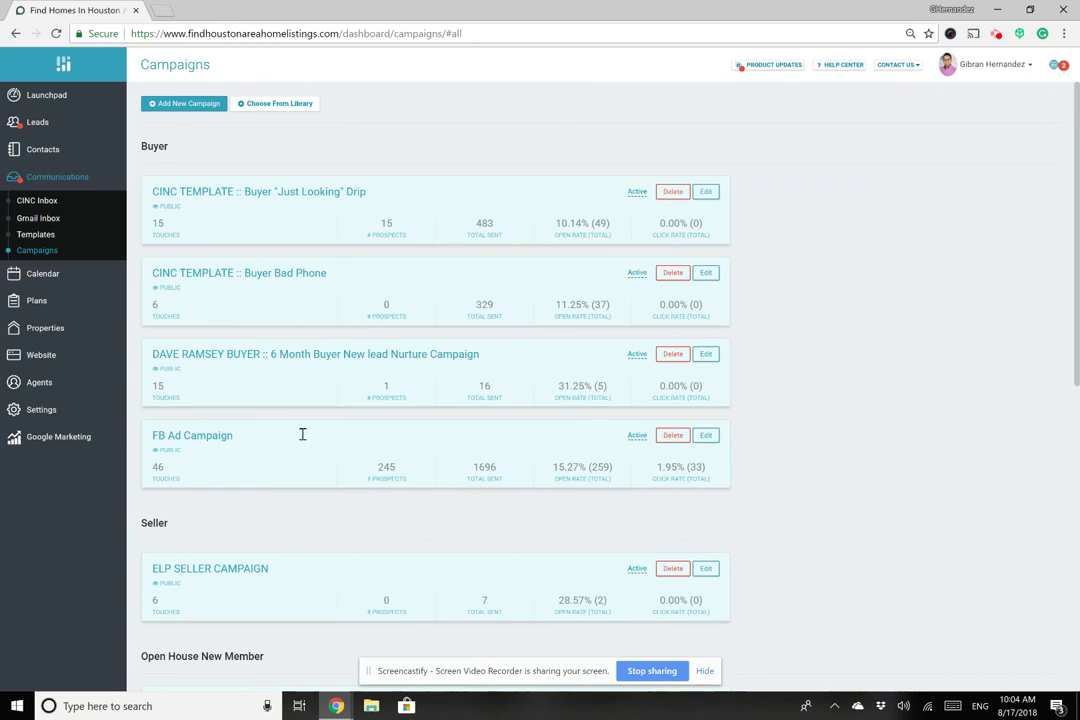
{"action": "left_click_drag", "start_coordinate": [301, 434], "coordinate": [309, 393]}
{"action": "left_click", "coordinate": [574, 438]}
{"action": "left_click", "coordinate": [528, 380]}
{"action": "scroll", "coordinate": [780, 312], "scroll_direction": "down", "scroll_amount": 1}
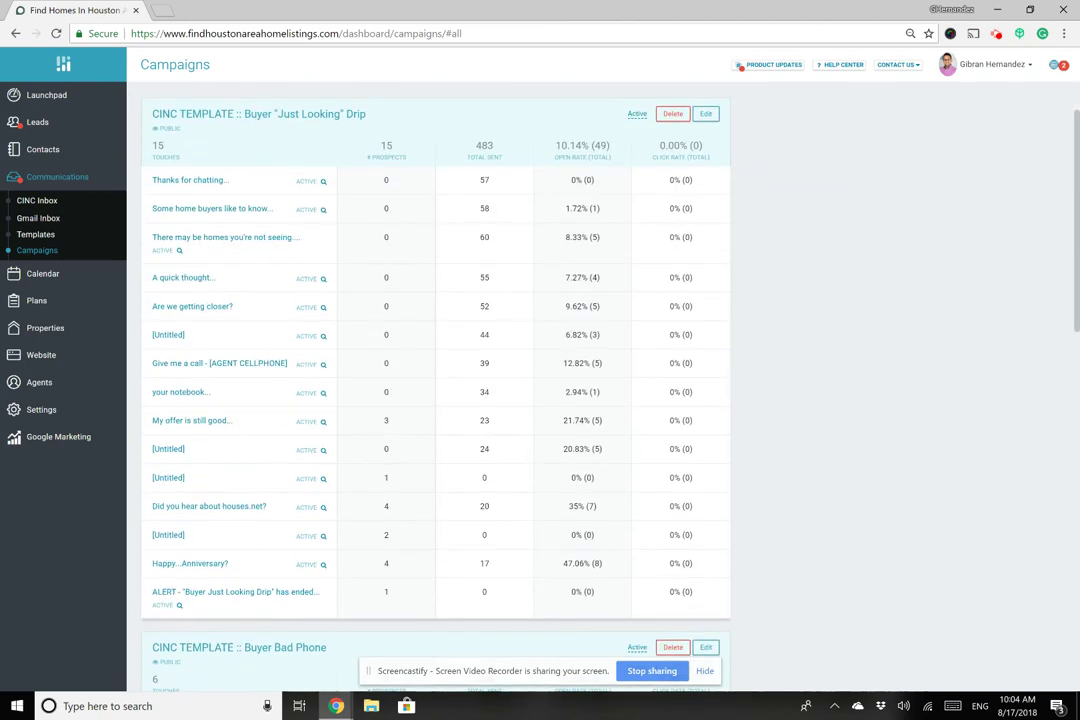
Open the Buyer "Just Looking" Drip for editing, dismiss its first text touch, and review the list of touches.
{"action": "left_click", "coordinate": [398, 365]}
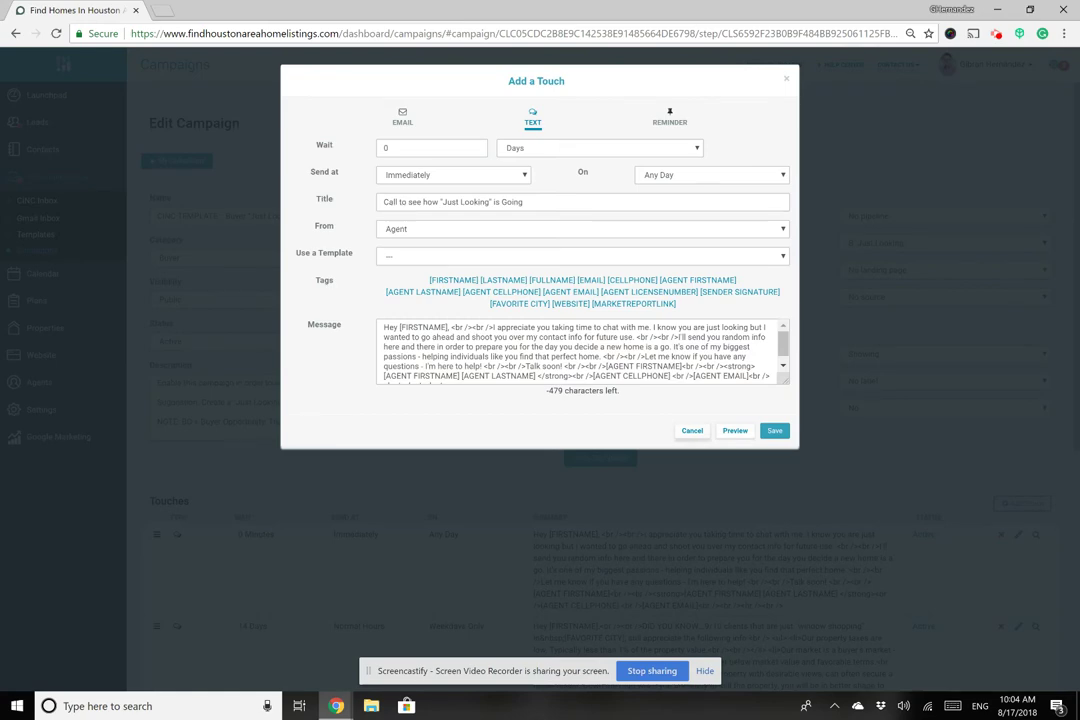
{"action": "key", "text": "Escape"}
{"action": "scroll", "coordinate": [600, 400], "scroll_direction": "down", "scroll_amount": 2}
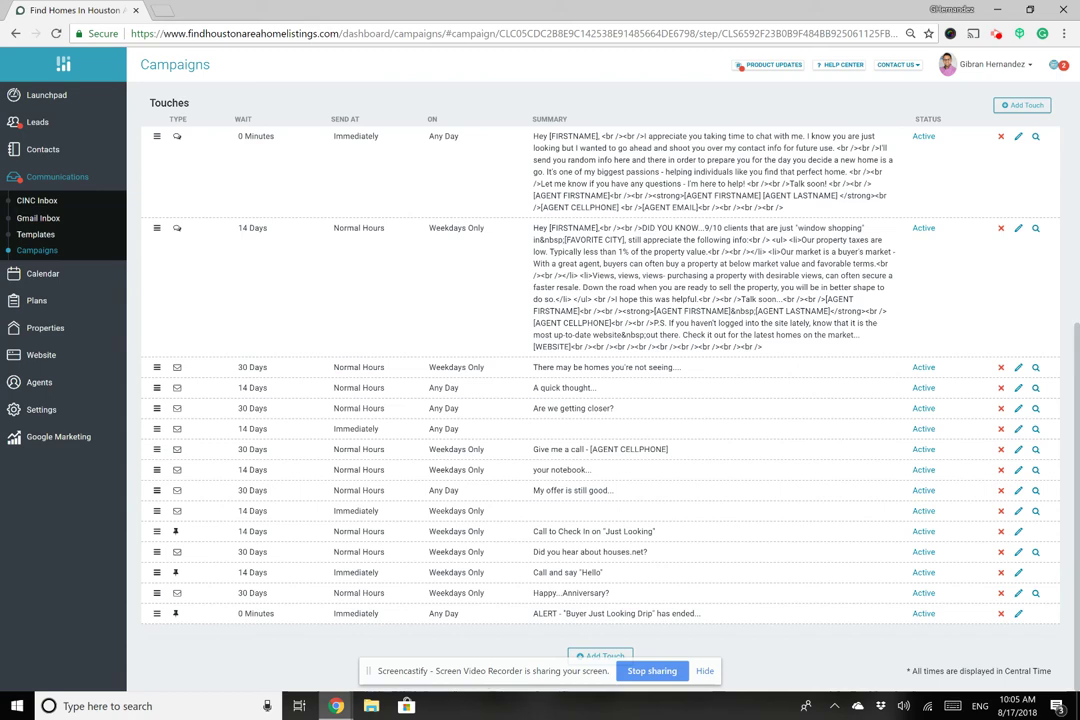
Examine the label options that start the Buyer "Just Looking" Drip and the pipeline stage options that stop it.
{"action": "scroll", "coordinate": [759, 441], "scroll_direction": "up", "scroll_amount": 5}
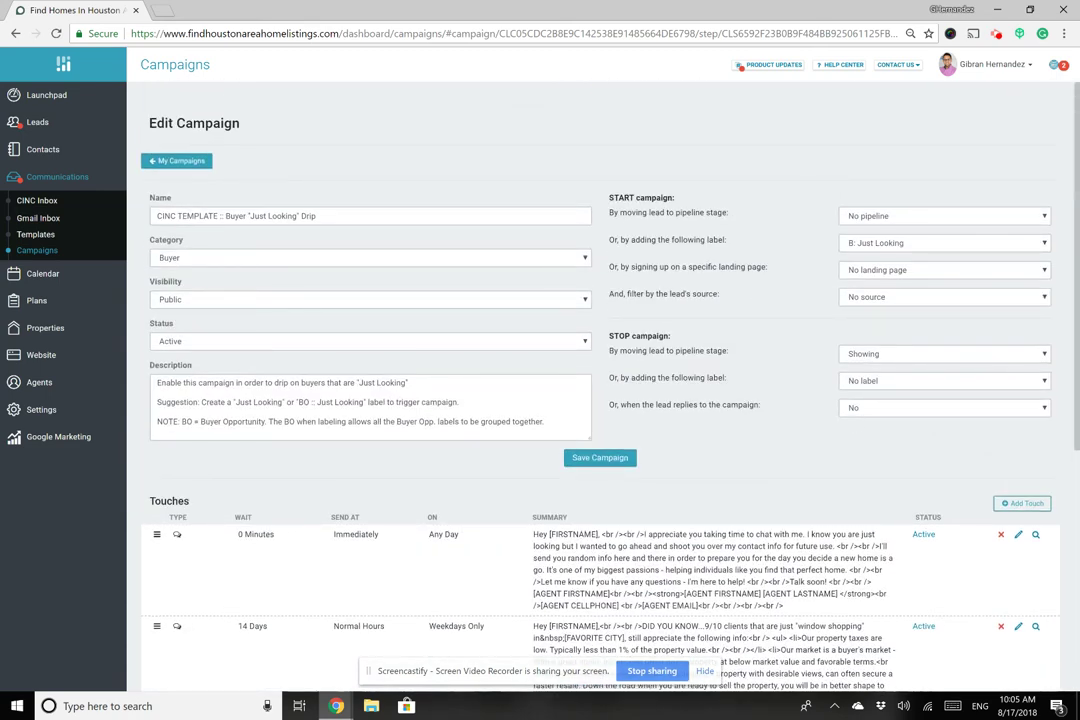
{"action": "left_click", "coordinate": [944, 243]}
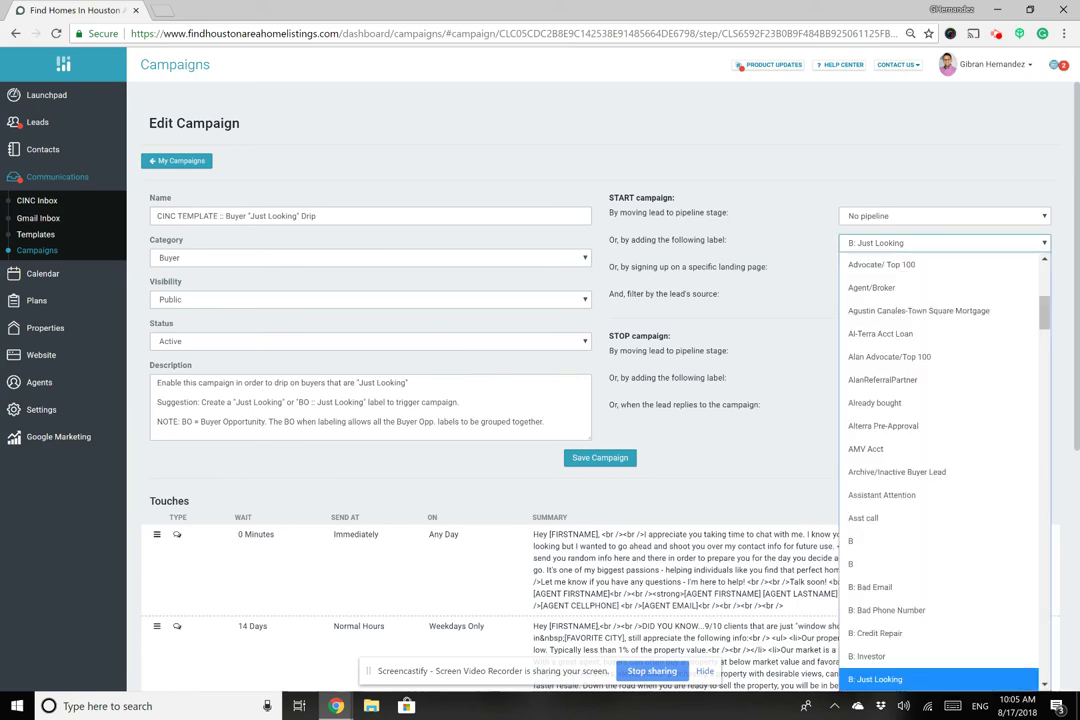
{"action": "key", "text": "Escape"}
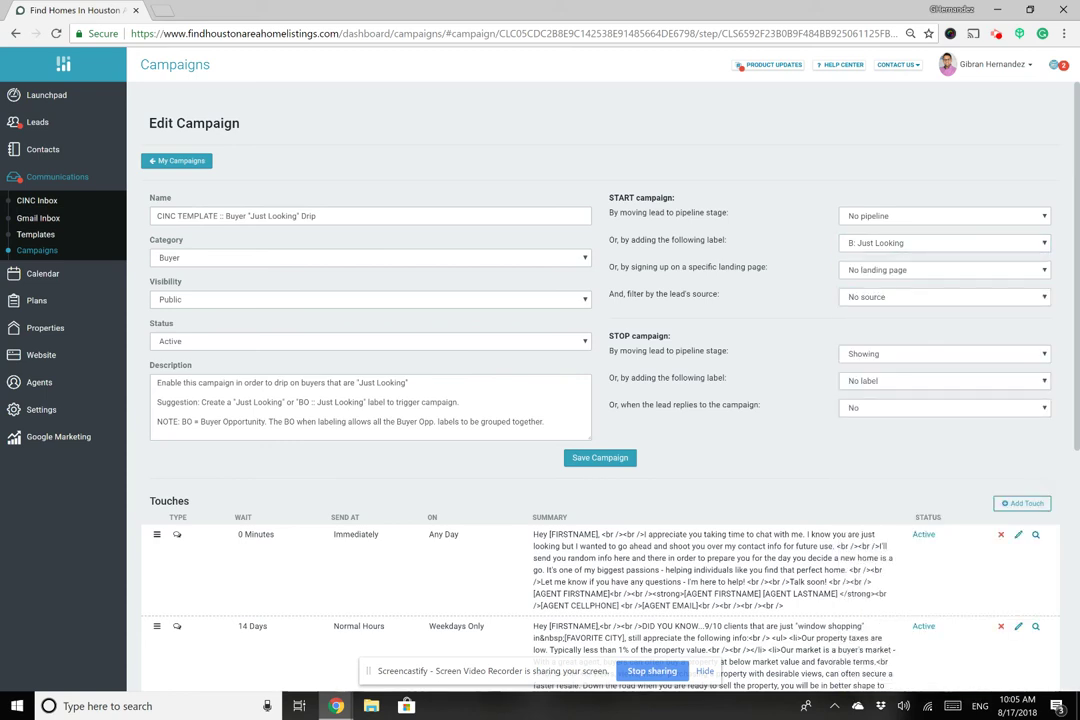
{"action": "left_click", "coordinate": [944, 354]}
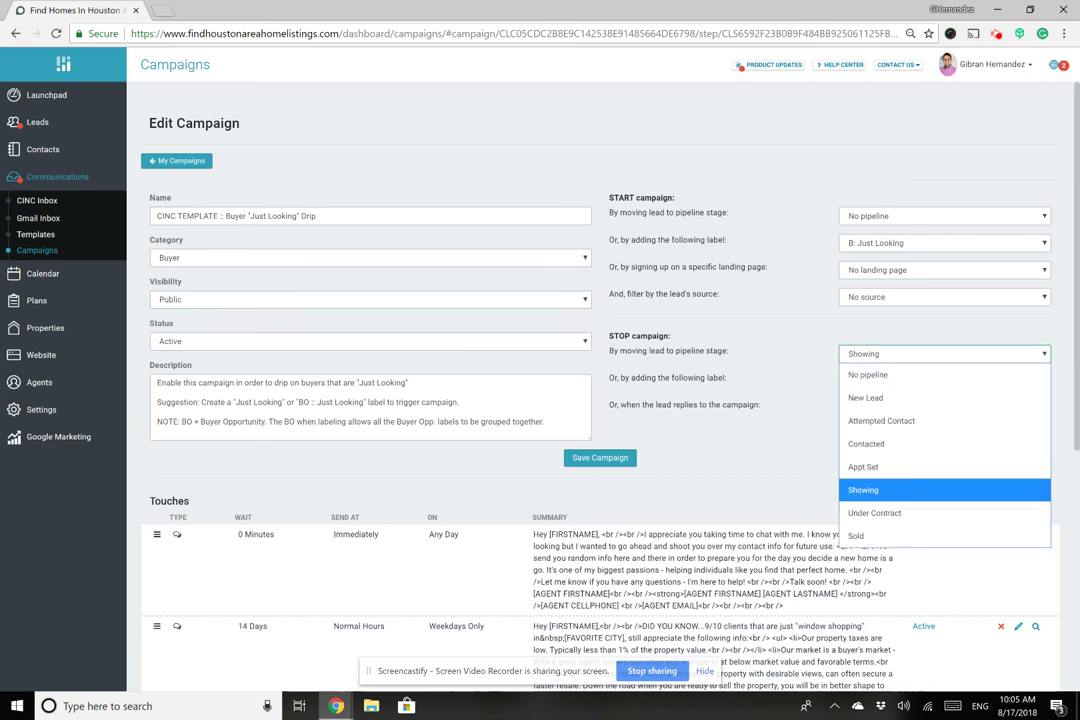
{"action": "key", "text": "Escape"}
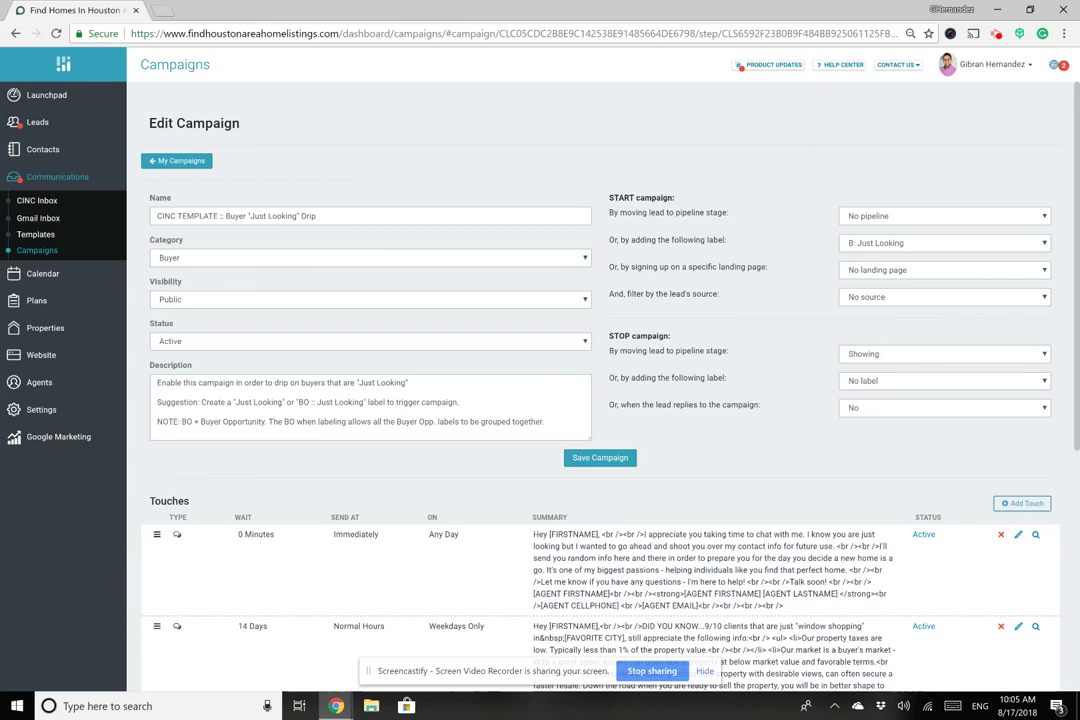
{"action": "left_click", "coordinate": [943, 243]}
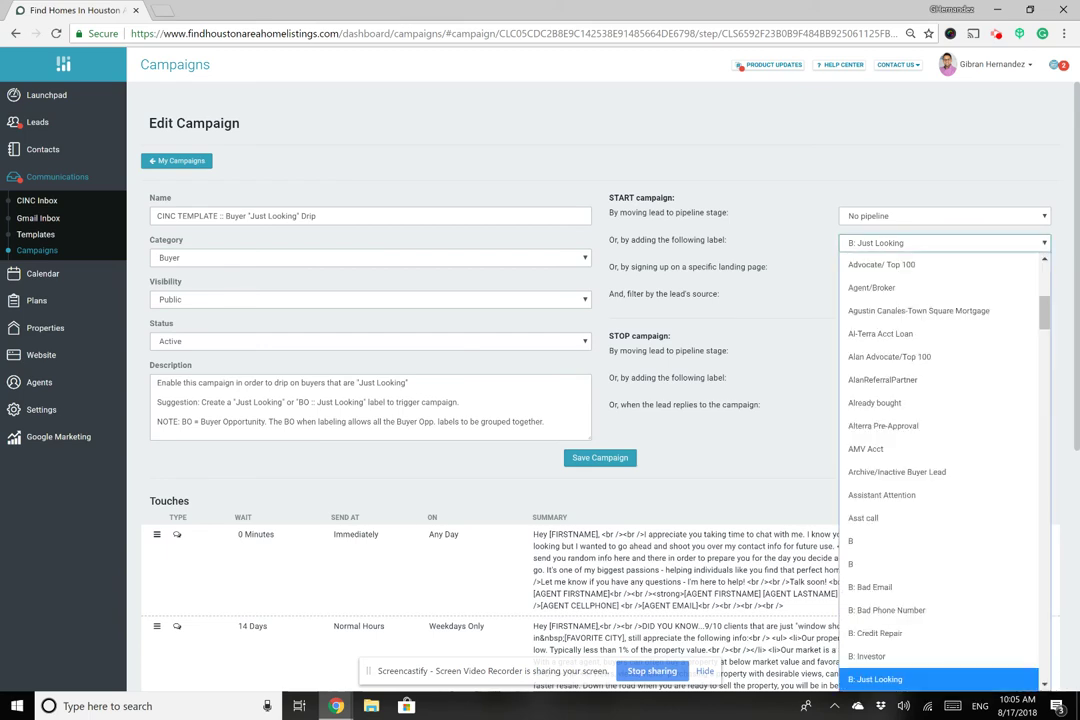
{"action": "key", "text": "Escape"}
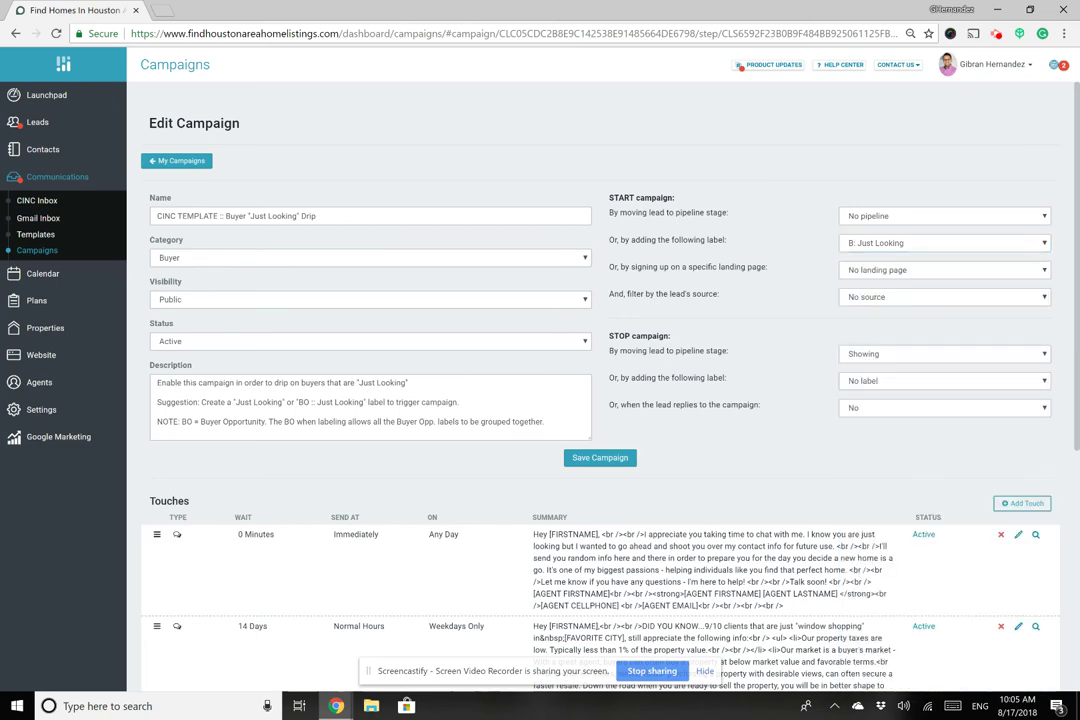
Open the "Call to see how "Just Looking" is Going" text touch, preview its message, and close it without saving.
{"action": "scroll", "coordinate": [540, 400], "scroll_direction": "down", "scroll_amount": 3}
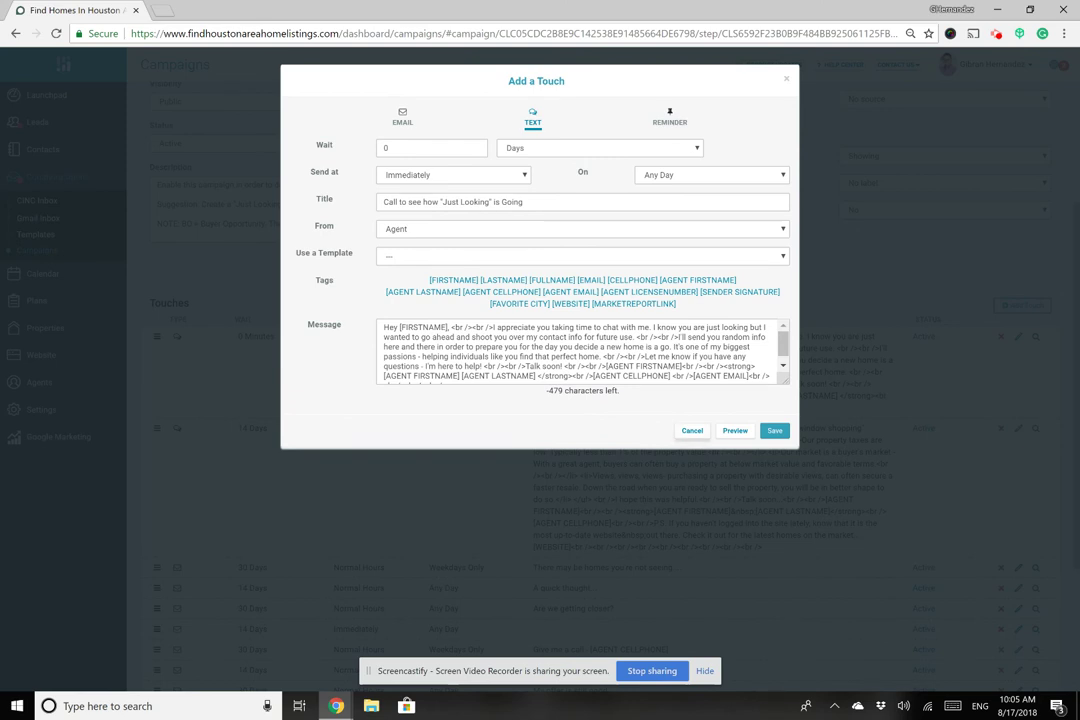
{"action": "key", "text": "Escape"}
{"action": "scroll", "coordinate": [600, 400], "scroll_direction": "up", "scroll_amount": 2}
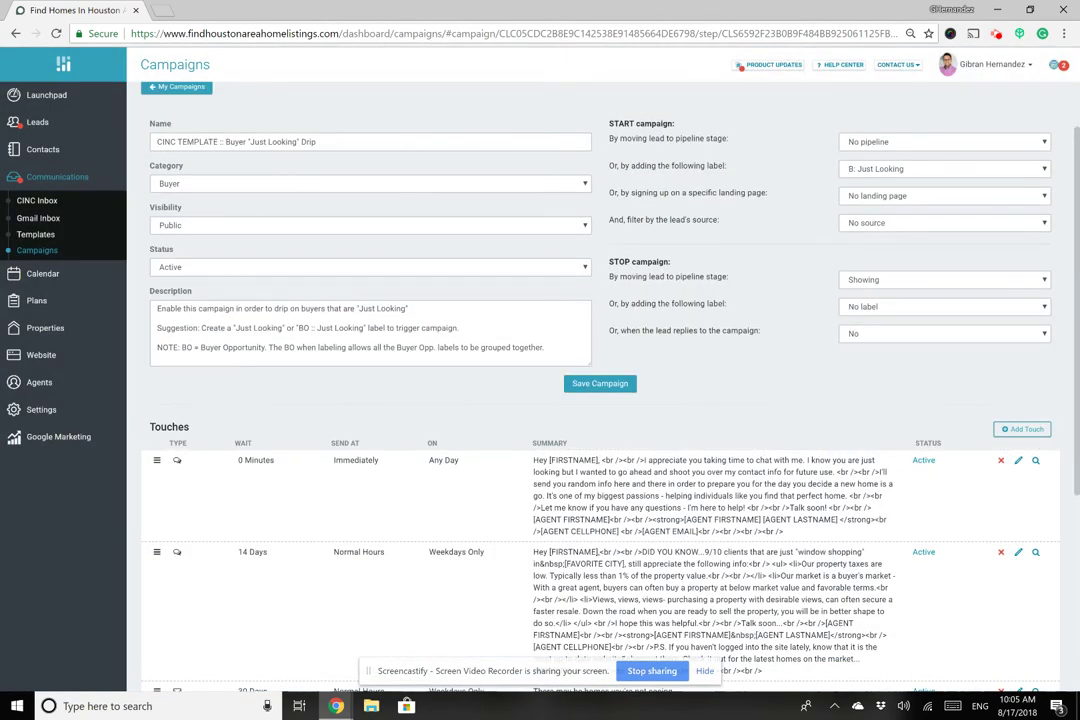
{"action": "scroll", "coordinate": [600, 400], "scroll_direction": "down", "scroll_amount": 3}
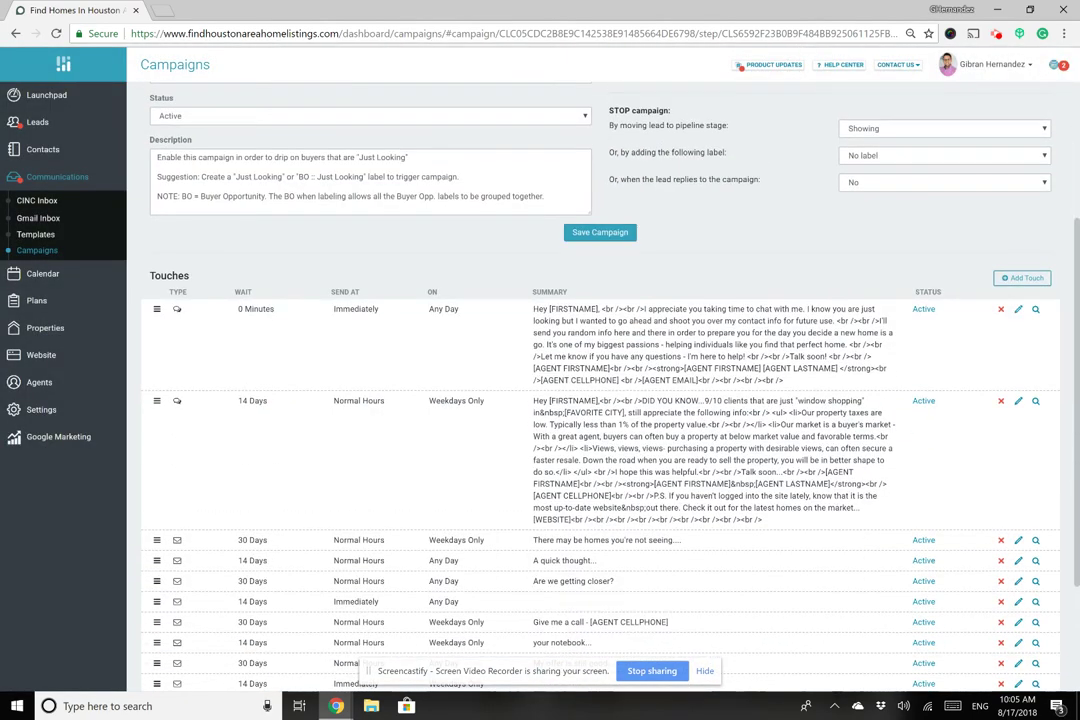
{"action": "scroll", "coordinate": [576, 350], "scroll_direction": "down", "scroll_amount": 1}
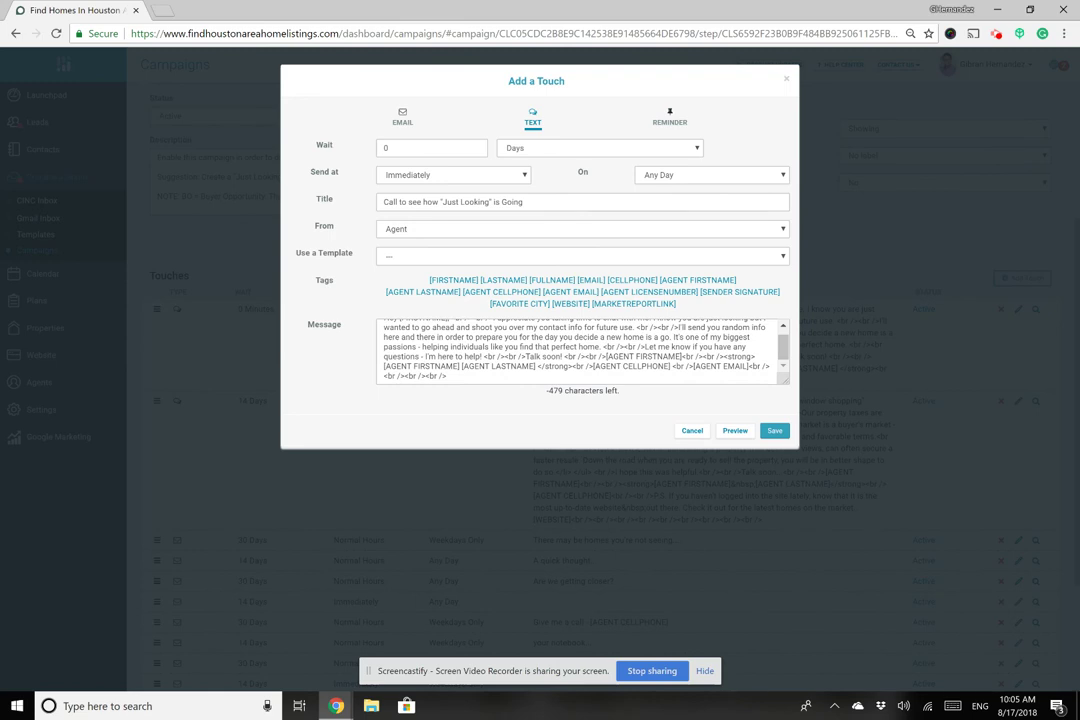
{"action": "scroll", "coordinate": [576, 350], "scroll_direction": "up", "scroll_amount": 1}
{"action": "left_click", "coordinate": [735, 430]}
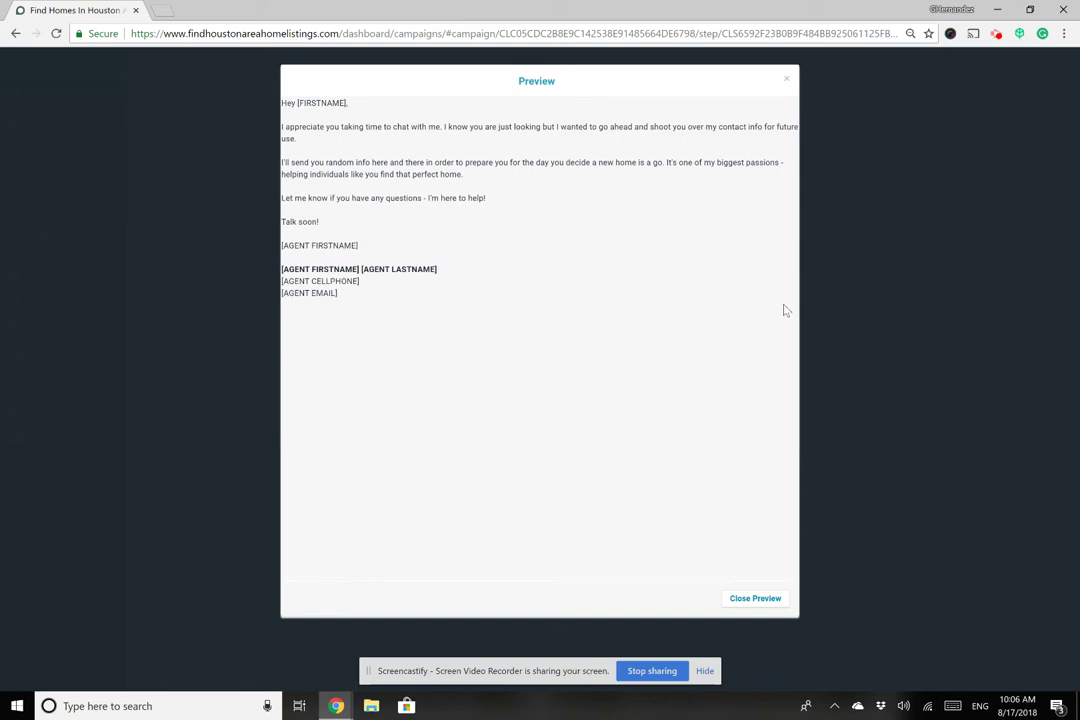
{"action": "left_click", "coordinate": [755, 598]}
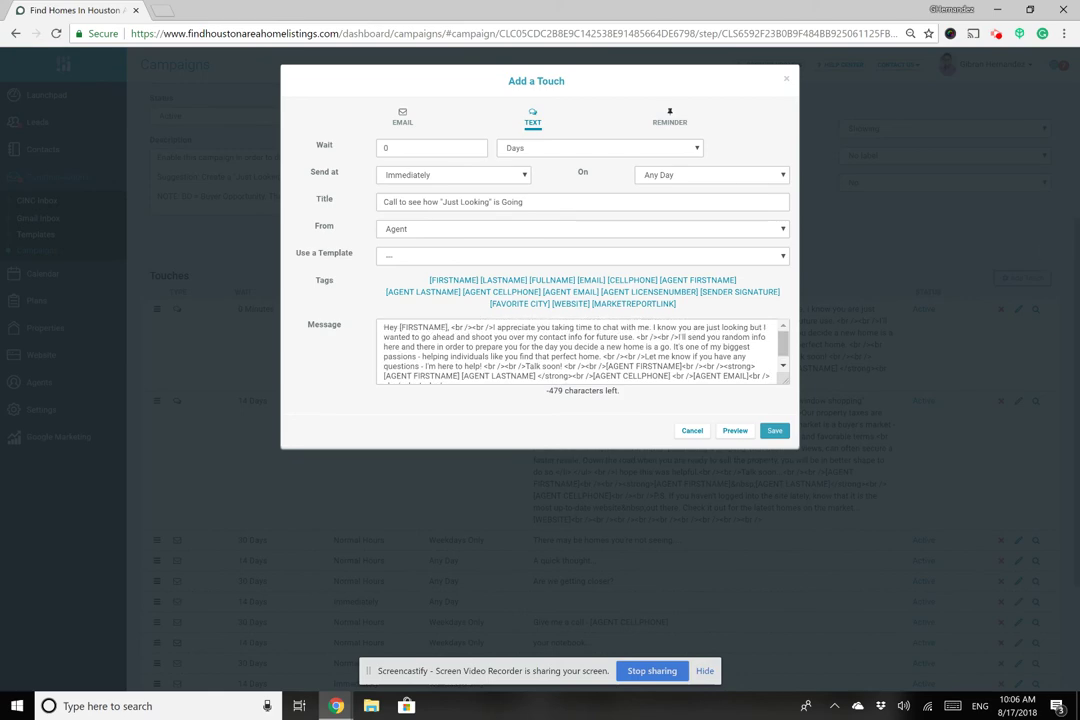
{"action": "key", "text": "Escape"}
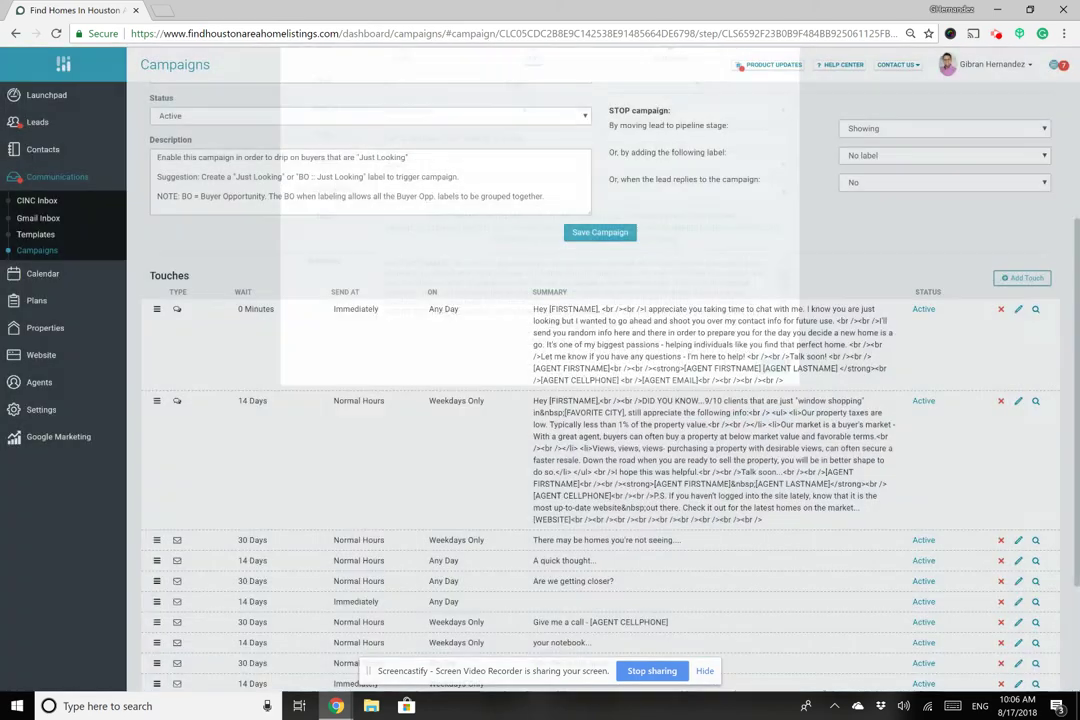
Review the wait times of the second text touch and the email touches that follow it, highlighting them in the list.
{"action": "scroll", "coordinate": [675, 518], "scroll_direction": "down", "scroll_amount": 2}
{"action": "left_click_drag", "start_coordinate": [236, 264], "coordinate": [263, 265]}
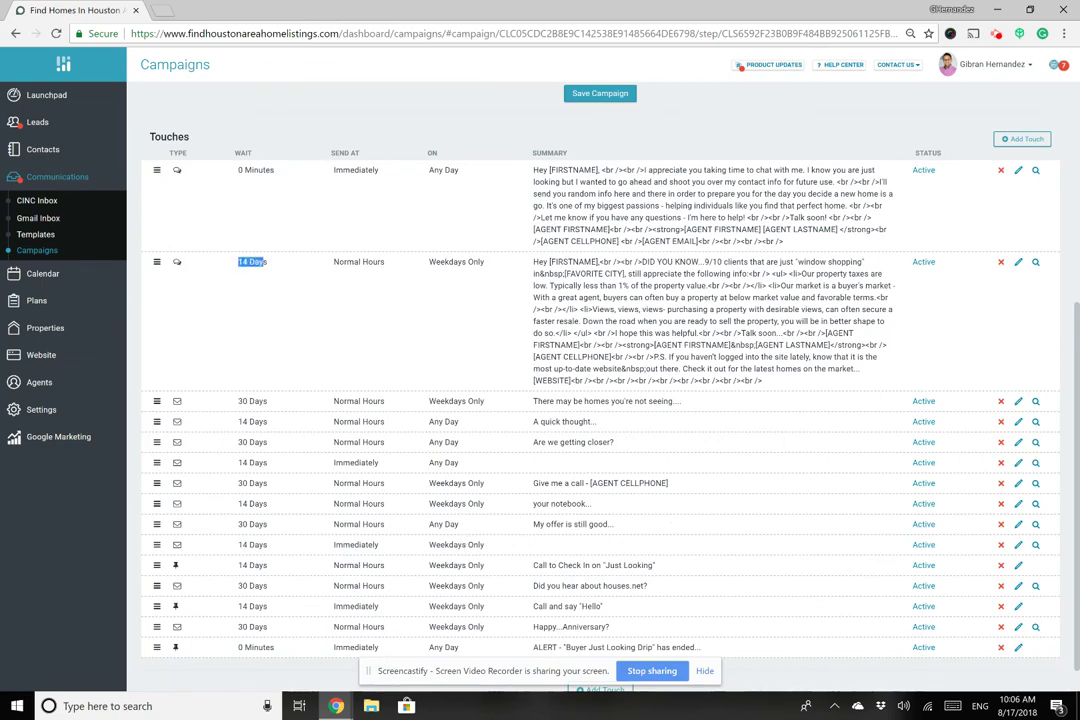
{"action": "scroll", "coordinate": [520, 400], "scroll_direction": "down", "scroll_amount": 1}
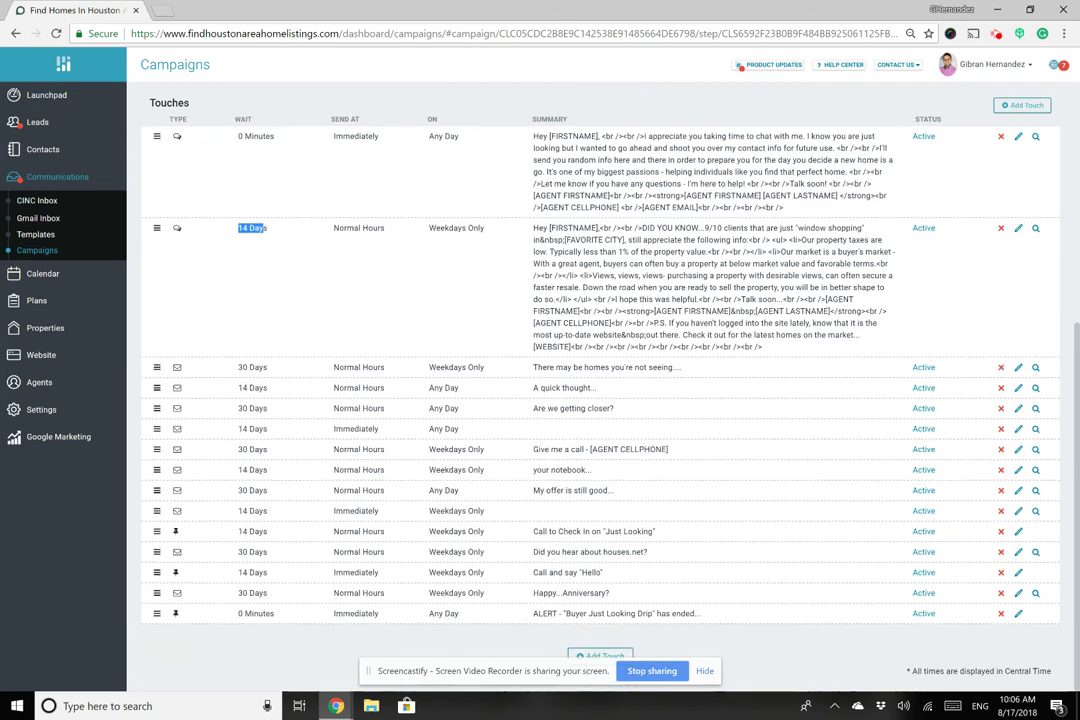
{"action": "left_click_drag", "start_coordinate": [268, 367], "coordinate": [238, 429]}
Open the "Call to Check In on "Just Looking"" reminder touch, read its full message, and close it without saving.
{"action": "left_click", "coordinate": [1018, 531]}
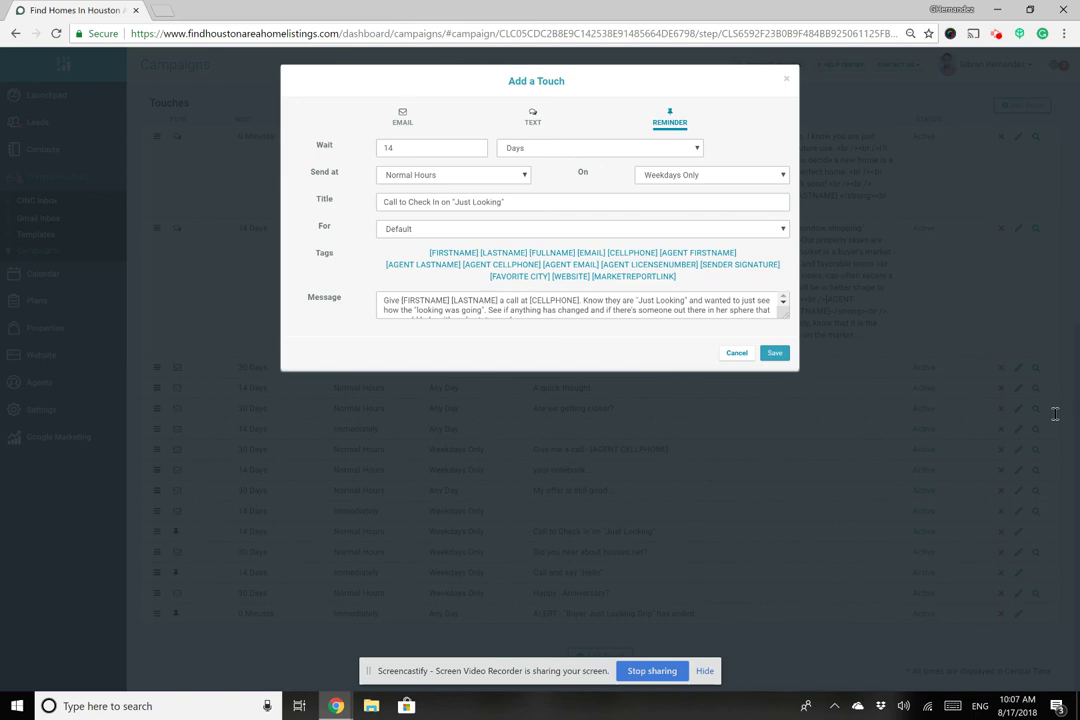
{"action": "scroll", "coordinate": [576, 305], "scroll_direction": "down", "scroll_amount": 1}
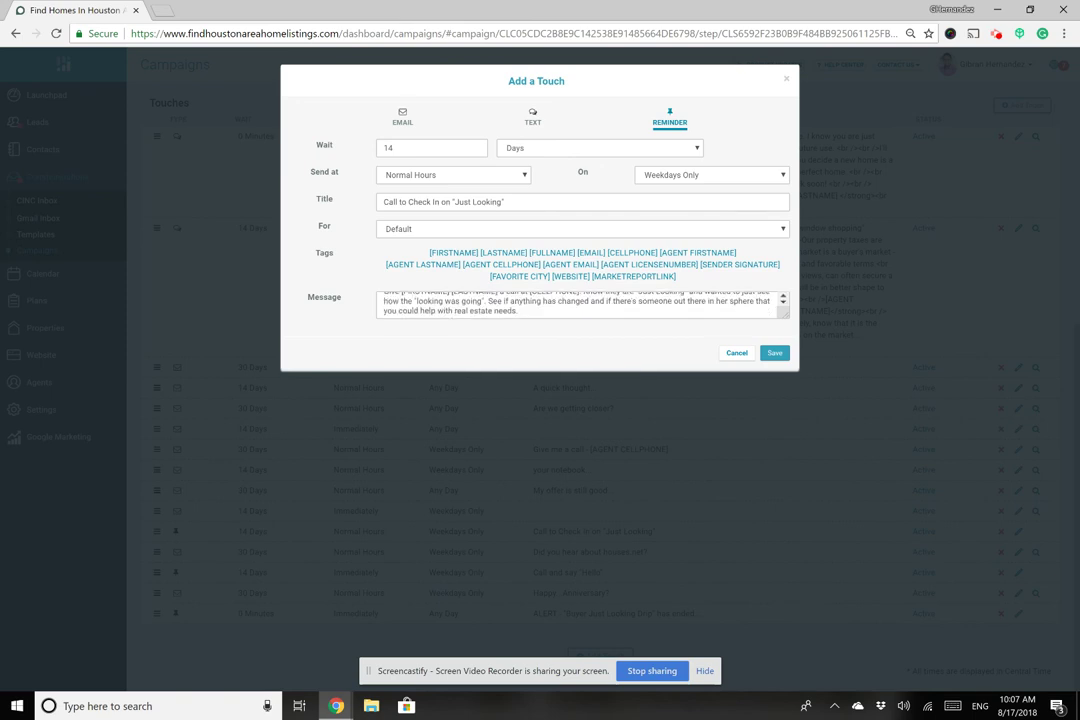
{"action": "scroll", "coordinate": [576, 305], "scroll_direction": "up", "scroll_amount": 1}
{"action": "scroll", "coordinate": [580, 305], "scroll_direction": "down", "scroll_amount": 1}
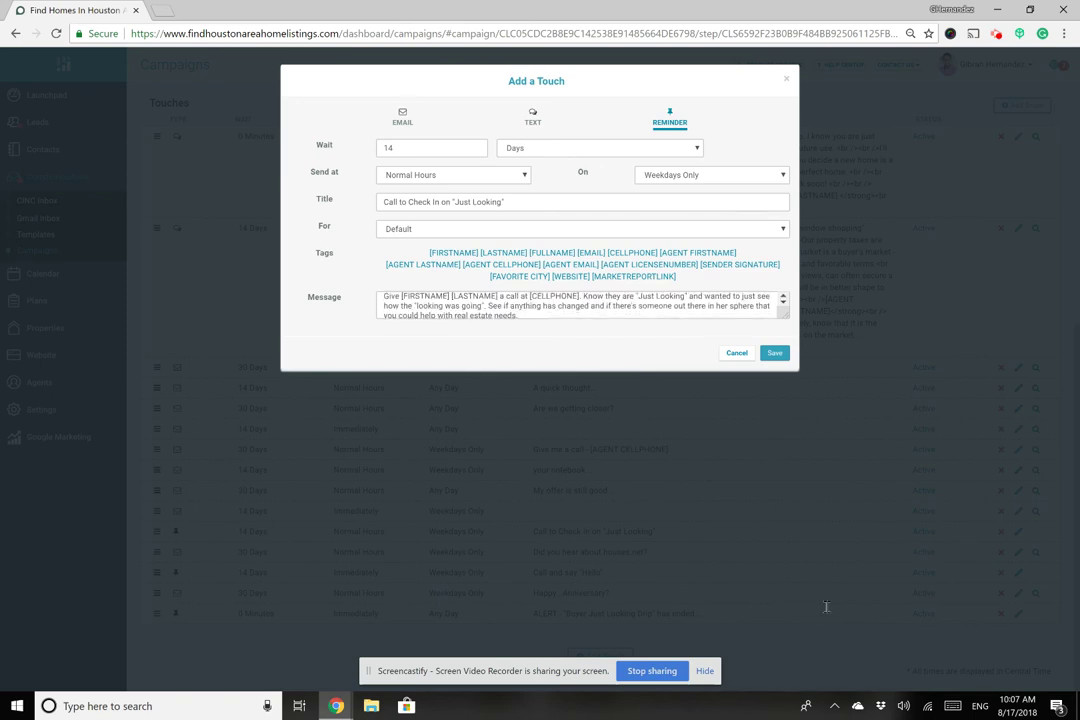
{"action": "scroll", "coordinate": [580, 305], "scroll_direction": "down", "scroll_amount": 1}
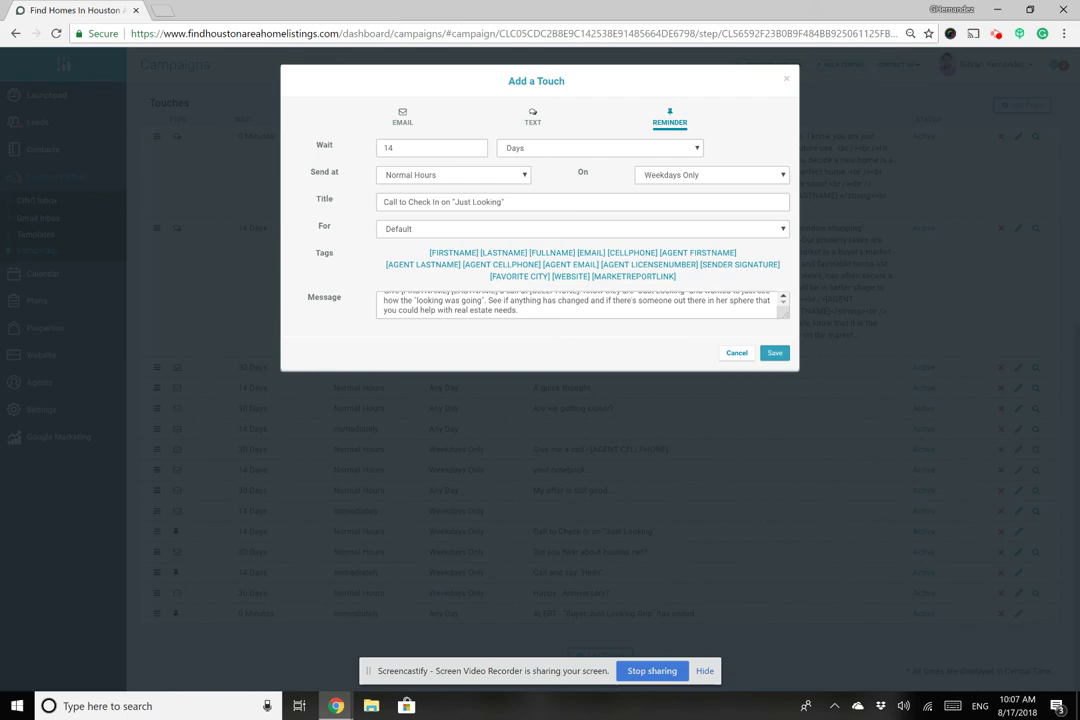
{"action": "key", "text": "Escape"}
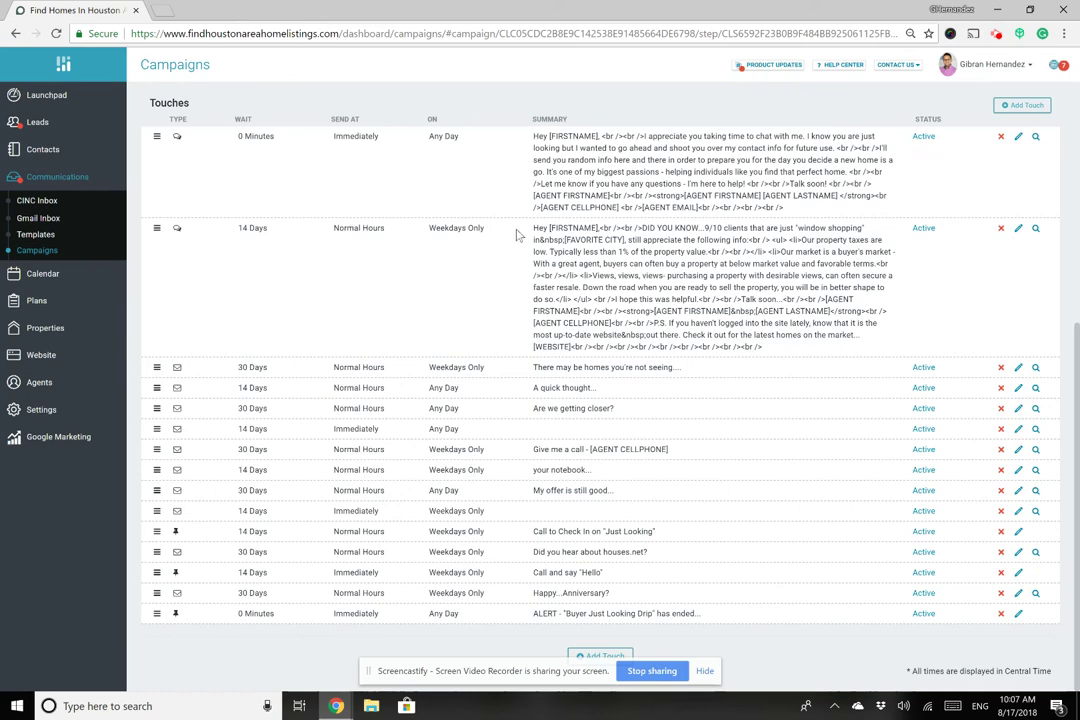
Return from the Buyer "Just Looking" Drip to the campaign list and start a new campaign.
{"action": "scroll", "coordinate": [437, 196], "scroll_direction": "up", "scroll_amount": 5}
{"action": "left_click", "coordinate": [176, 160]}
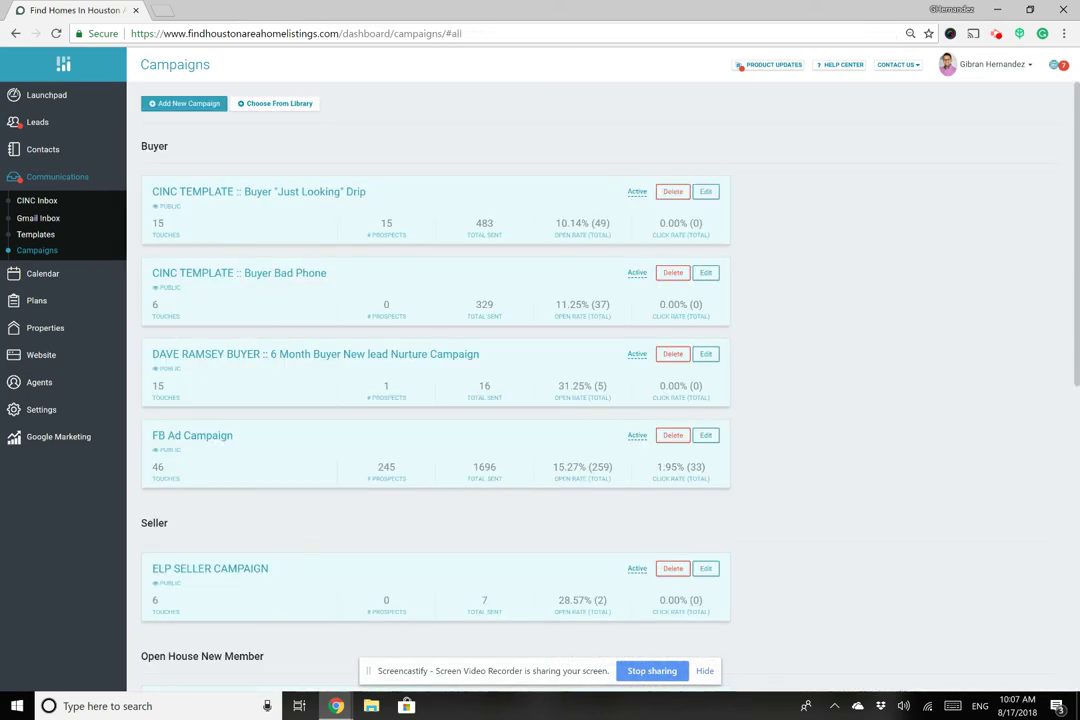
{"action": "left_click", "coordinate": [184, 103]}
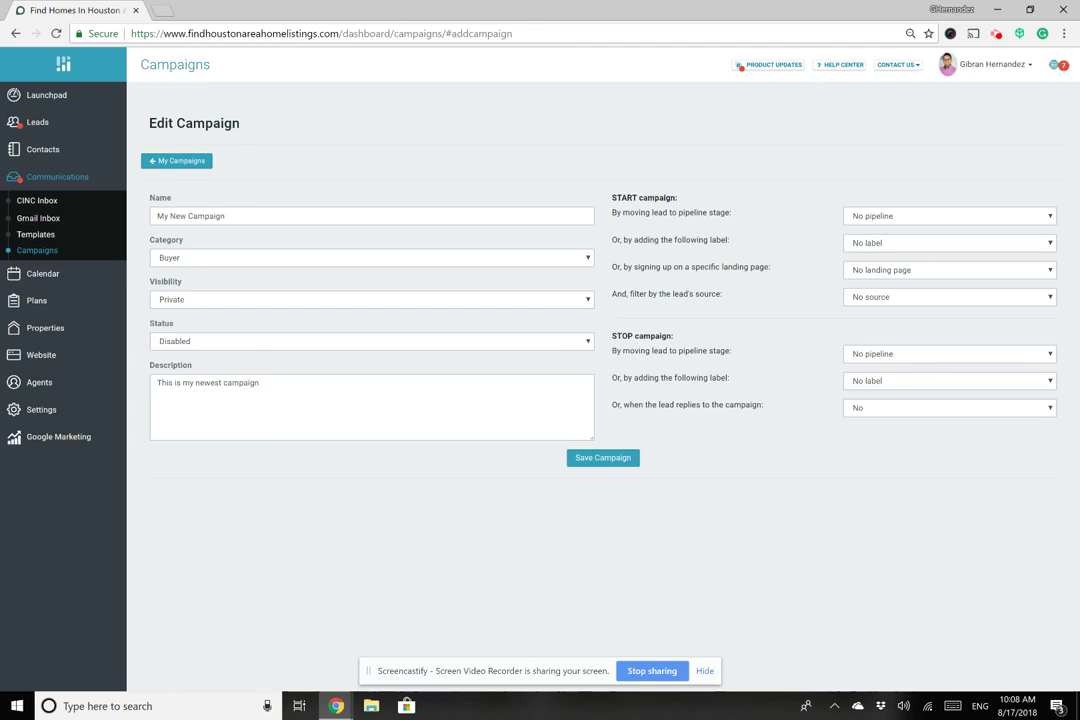
Set the new campaign to start when a lead is moved to the Appt Set pipeline stage.
{"action": "left_click", "coordinate": [949, 216]}
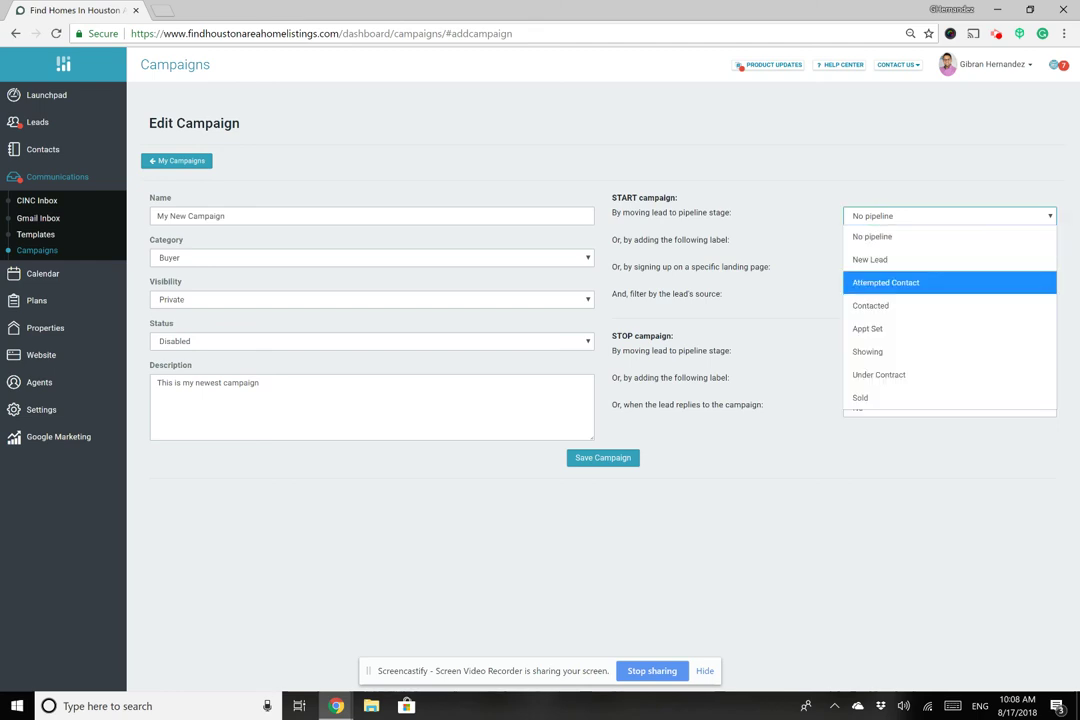
{"action": "key", "text": "Down"}
{"action": "key", "text": "Down"}
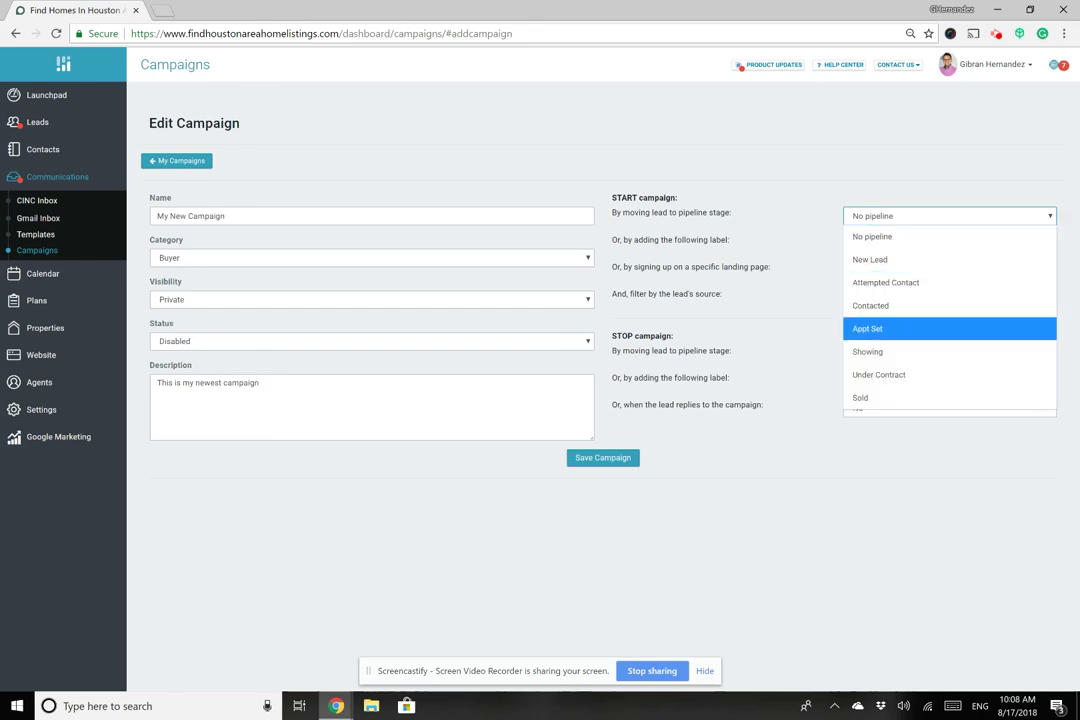
{"action": "key", "text": "Return"}
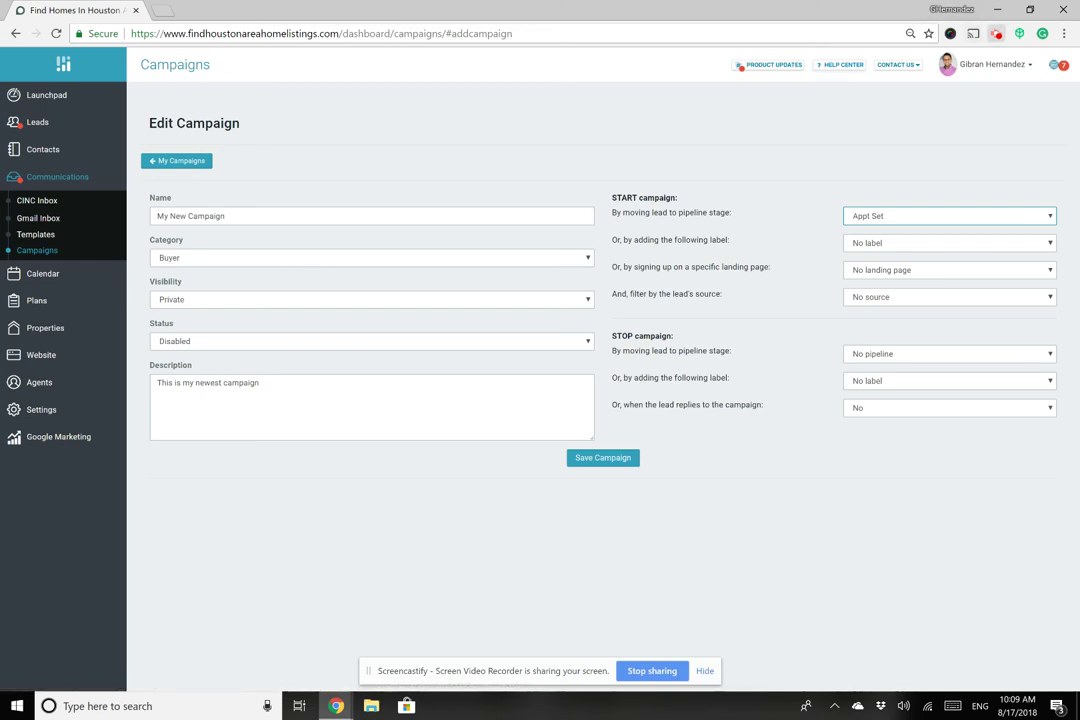
{"action": "left_click", "coordinate": [996, 33]}
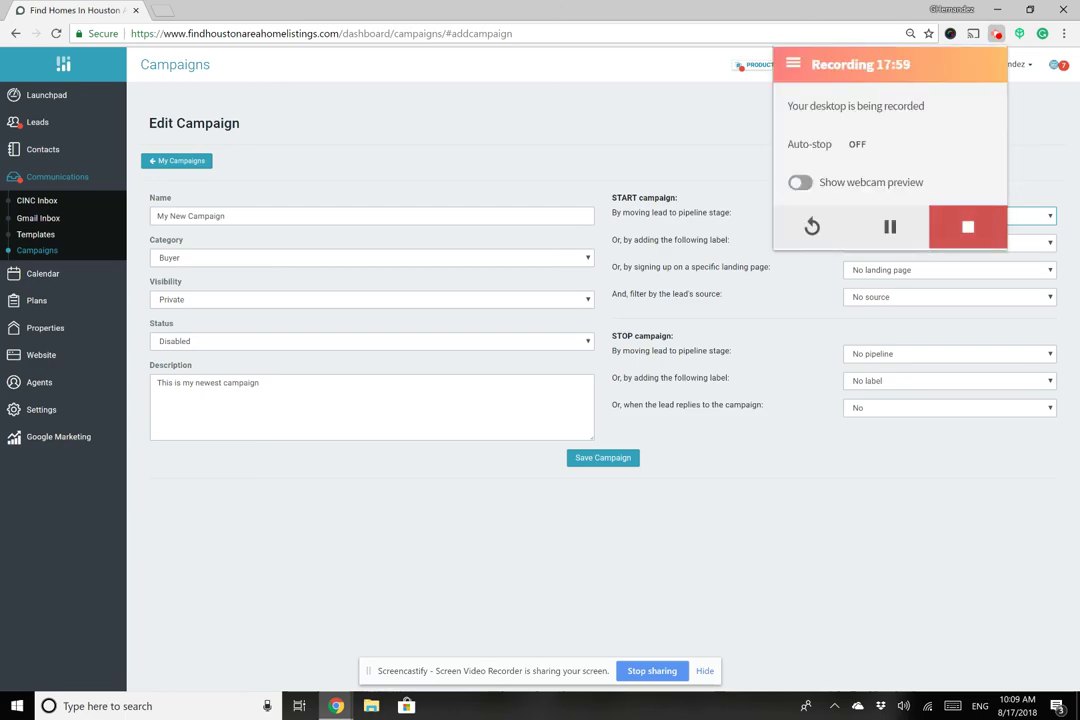